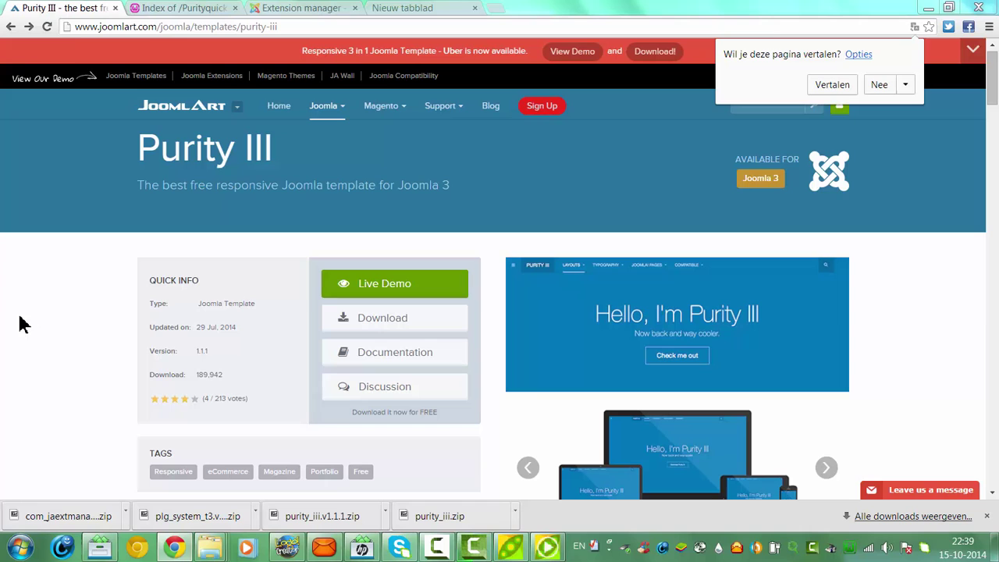
# Open the JoomlArt Purity III download page listing the quickstart, template and extension files
pyautogui.click(375, 328)
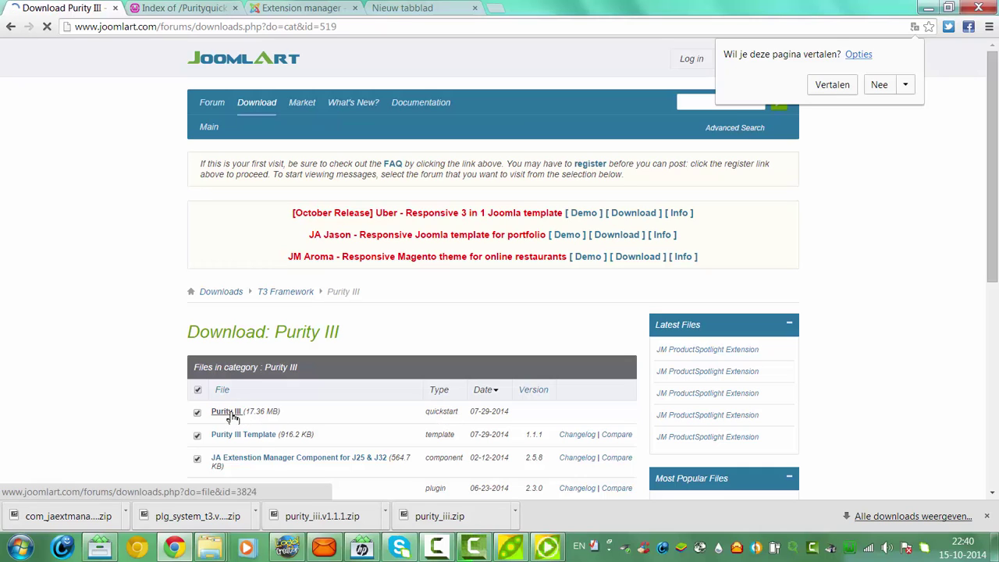
# Open the Downloads folder from the user's personal folder
pyautogui.click(20, 546)
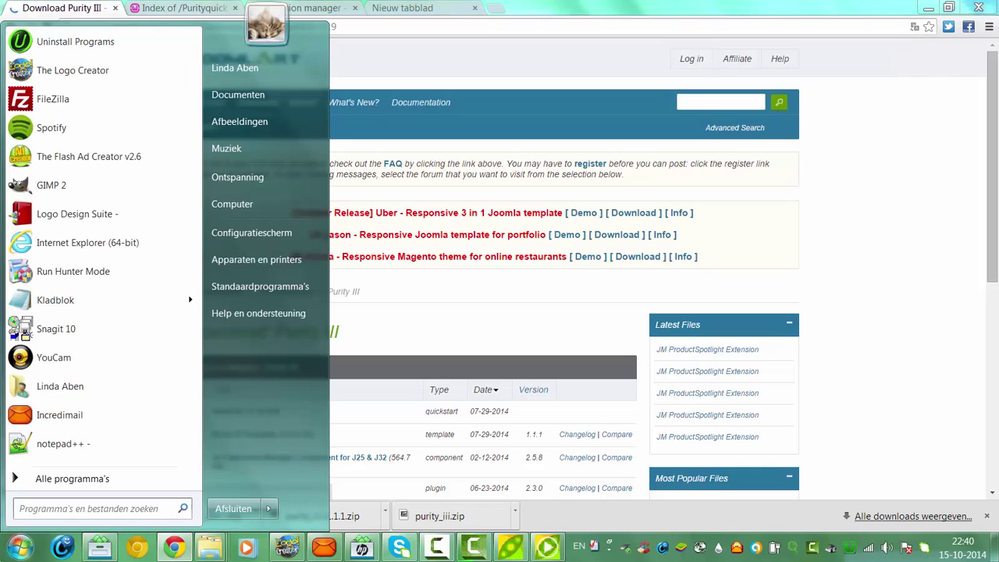
pyautogui.click(347, 168)
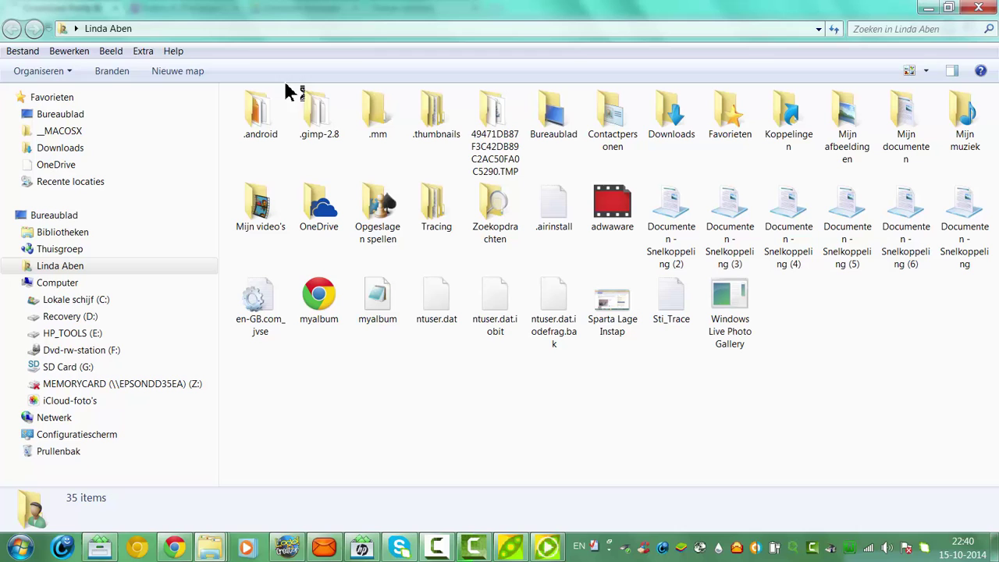
pyautogui.doubleClick(687, 98)
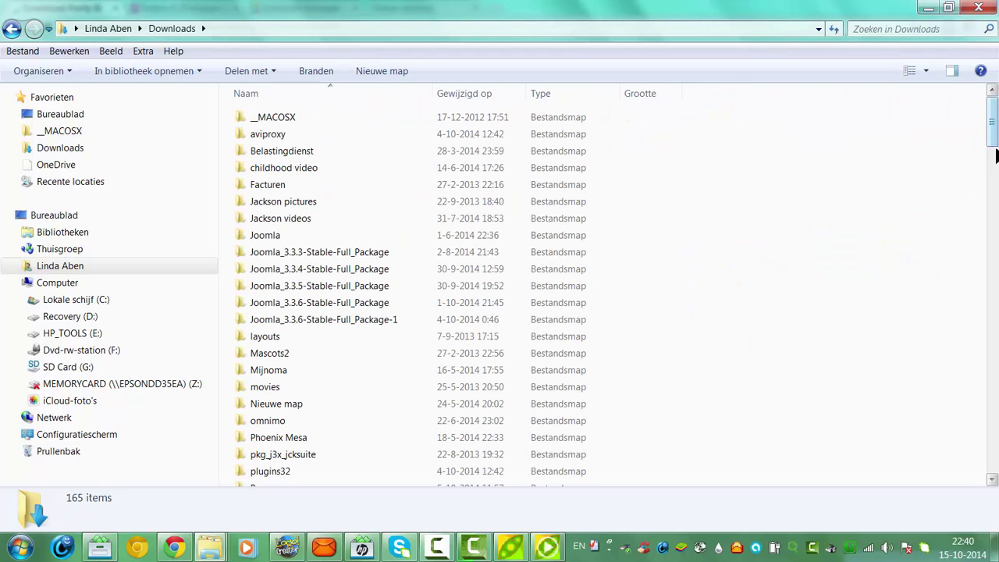
# Extract the purity_iii zip into a new folder with PeaZip
pyautogui.moveTo(991, 148); pyautogui.dragTo(993, 345)
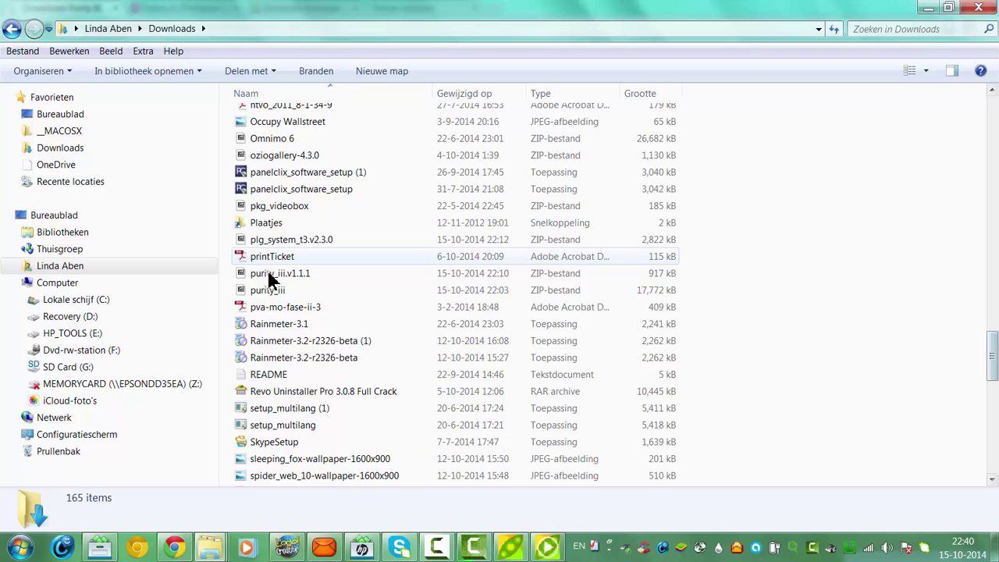
pyautogui.click(263, 292)
pyautogui.rightClick(263, 295)
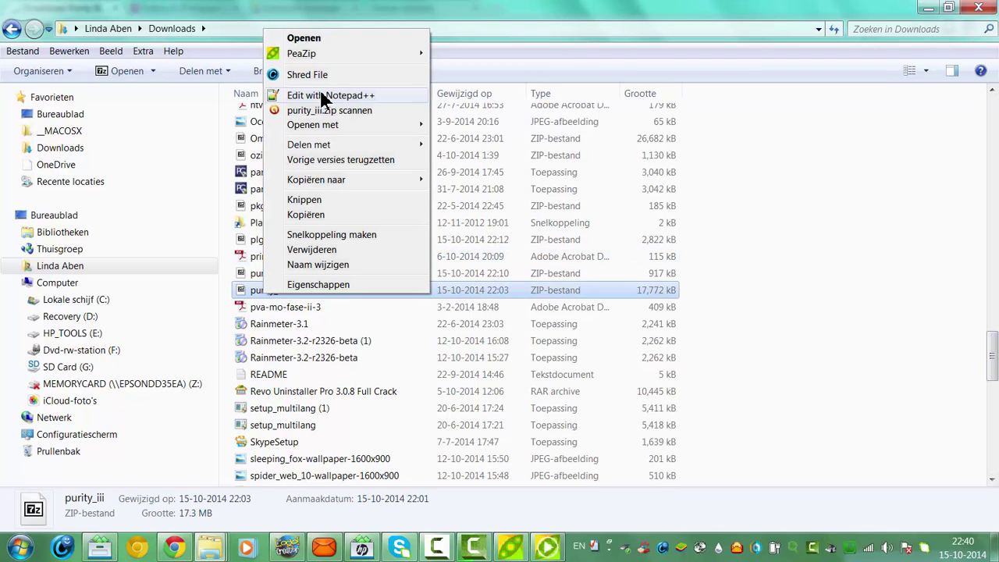
pyautogui.moveTo(313, 61)
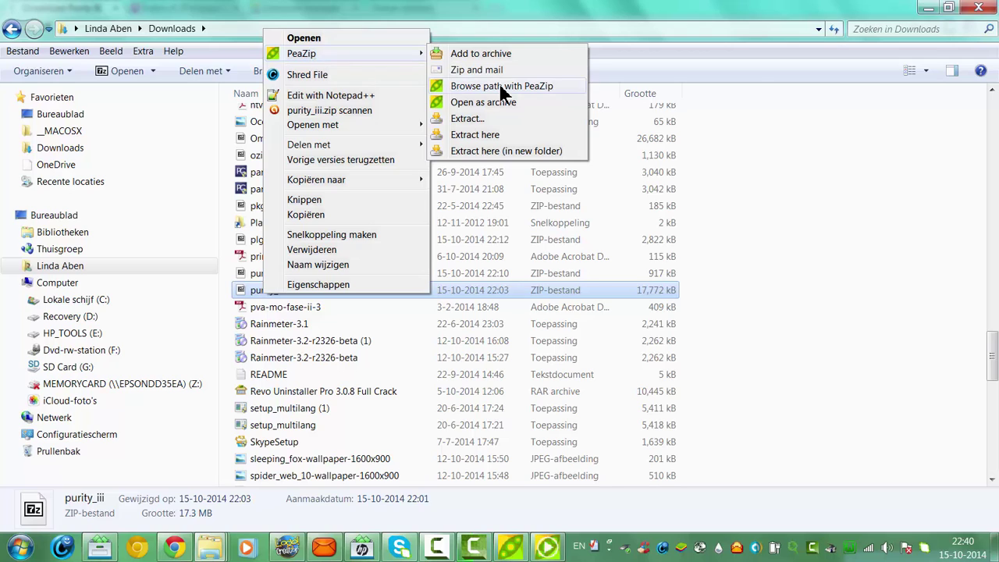
pyautogui.click(503, 144)
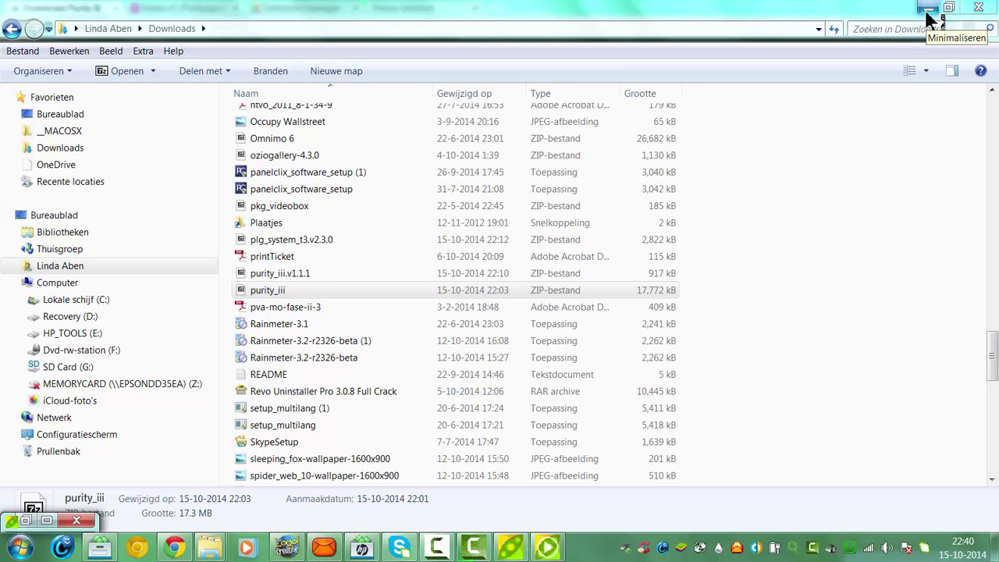
# Bring the Purityquickstart folder and PeaZip progress forward and let extraction fill it with 24 items
pyautogui.click(929, 17)
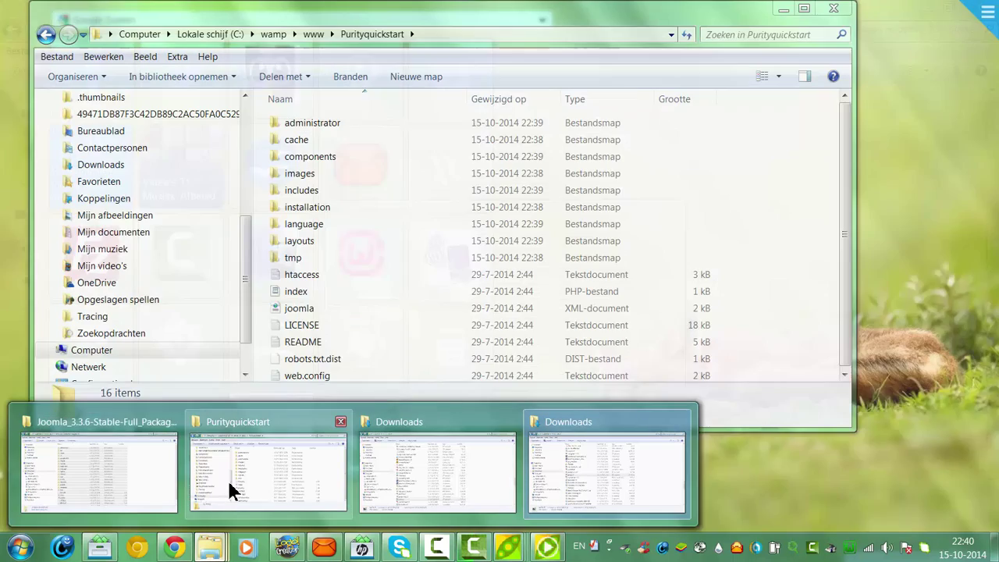
pyautogui.click(231, 480)
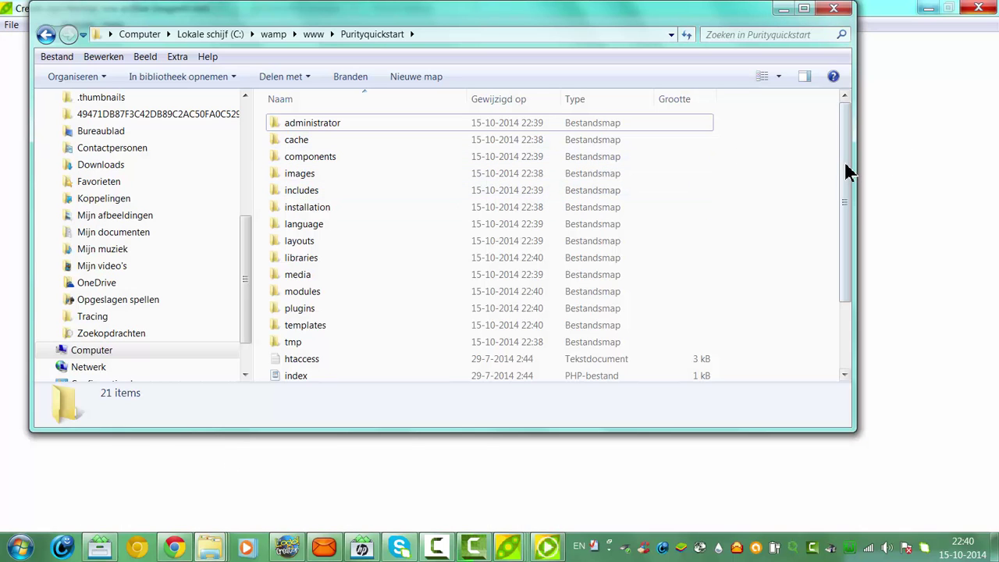
pyautogui.scroll(-2, 855, 227)
pyautogui.scroll(-2, 859, 276)
pyautogui.scroll(2, 851, 195)
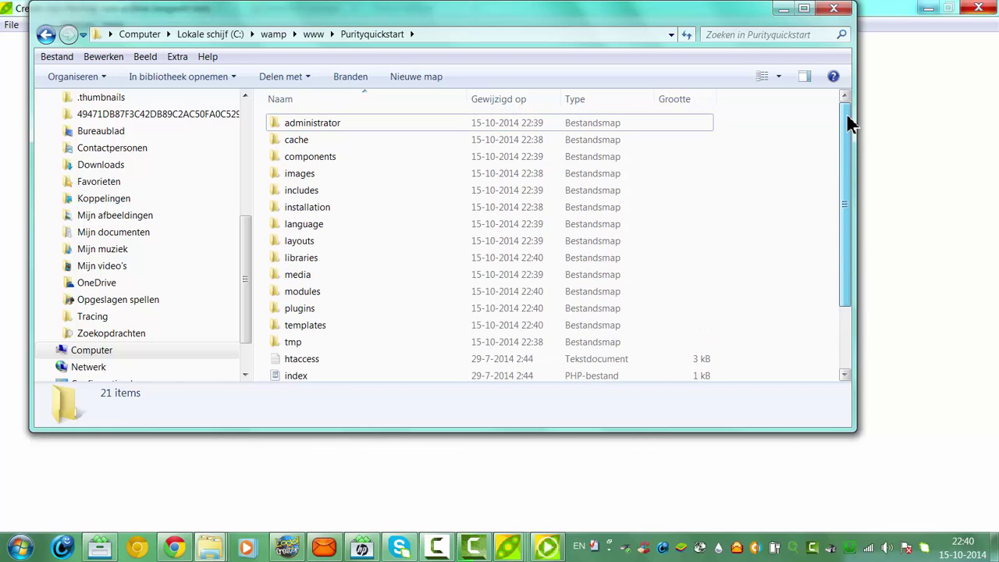
pyautogui.click(540, 548)
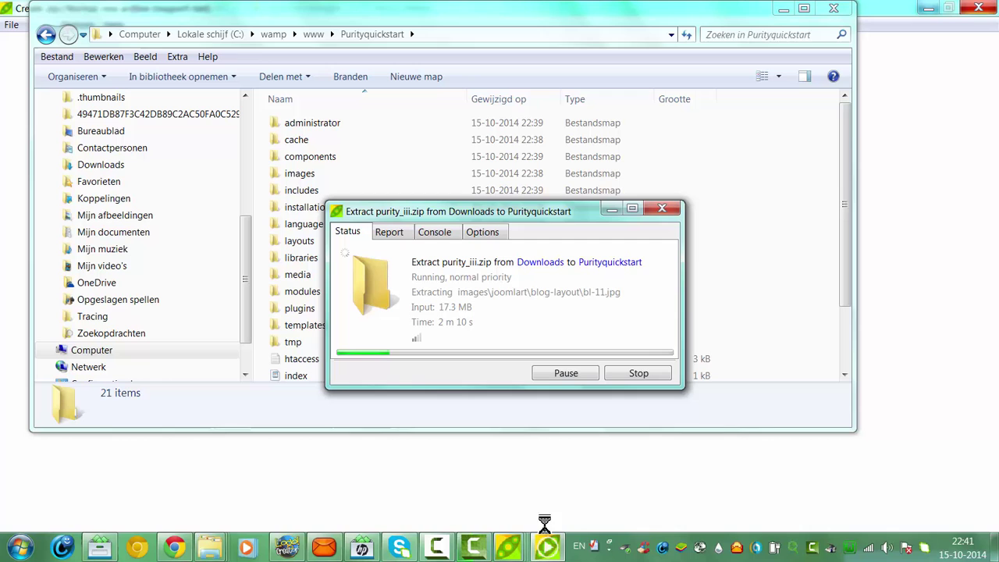
pyautogui.moveTo(509, 550)
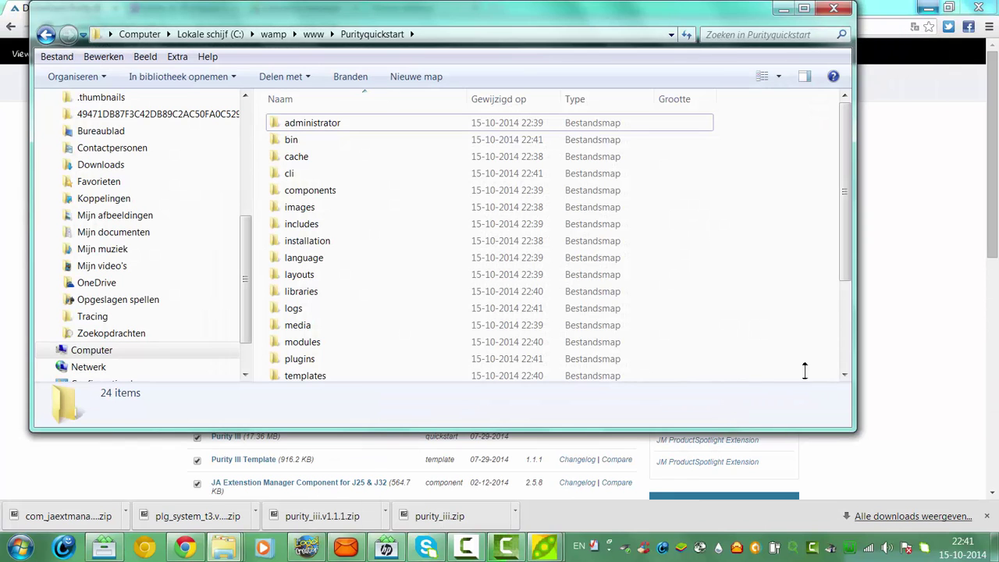
# Switch Chrome to the Index of /Purityquickstart tab
pyautogui.click(908, 360)
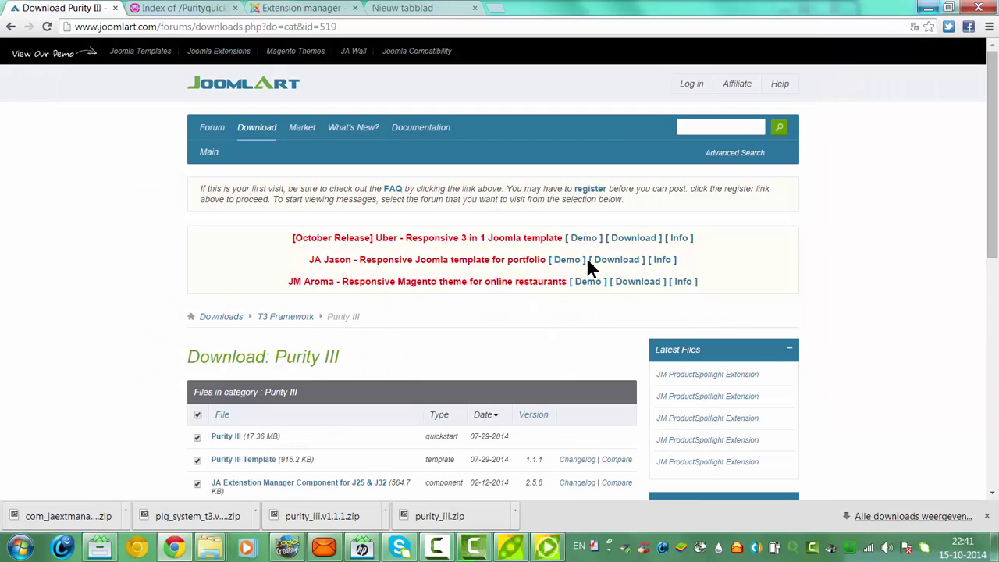
pyautogui.click(303, 9)
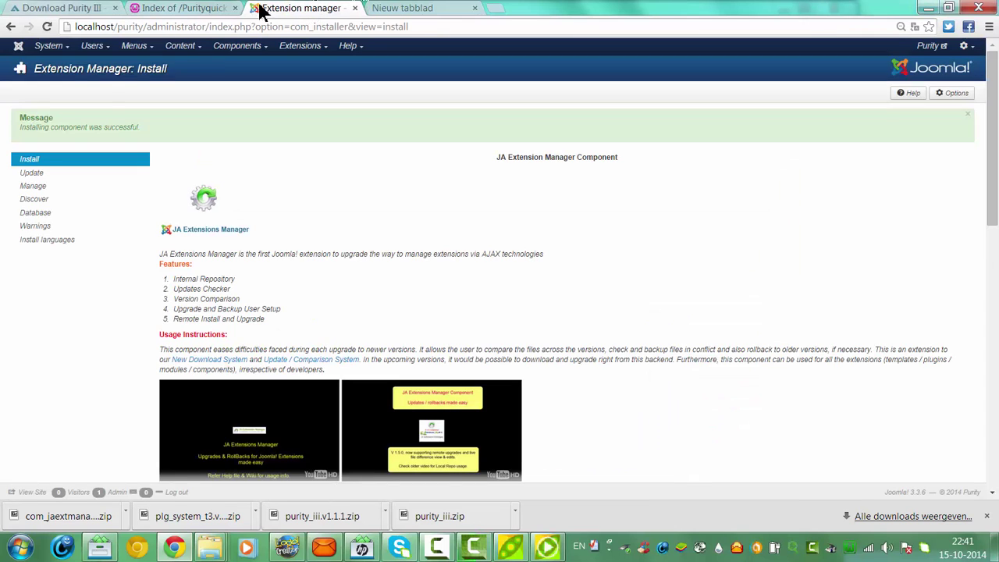
pyautogui.click(191, 13)
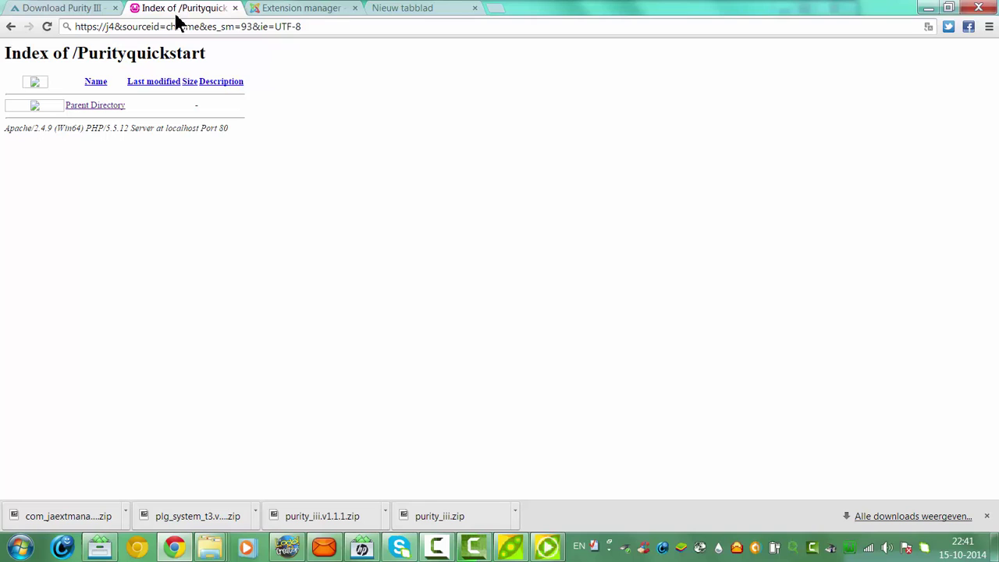
# Recover from the accidental search and start typing a localhost address
pyautogui.click(163, 28)
pyautogui.press('Return')
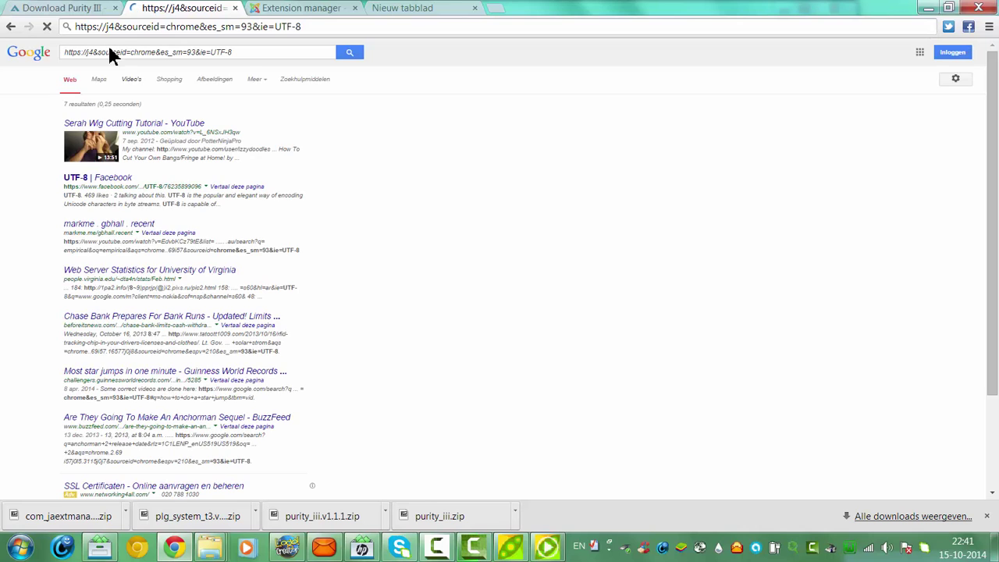
pyautogui.click(11, 26)
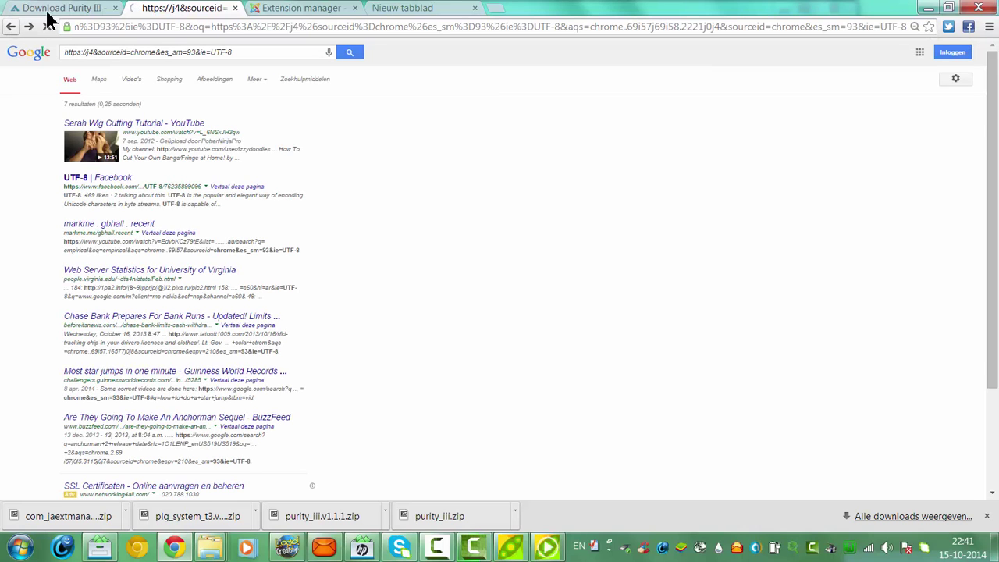
pyautogui.click(150, 30)
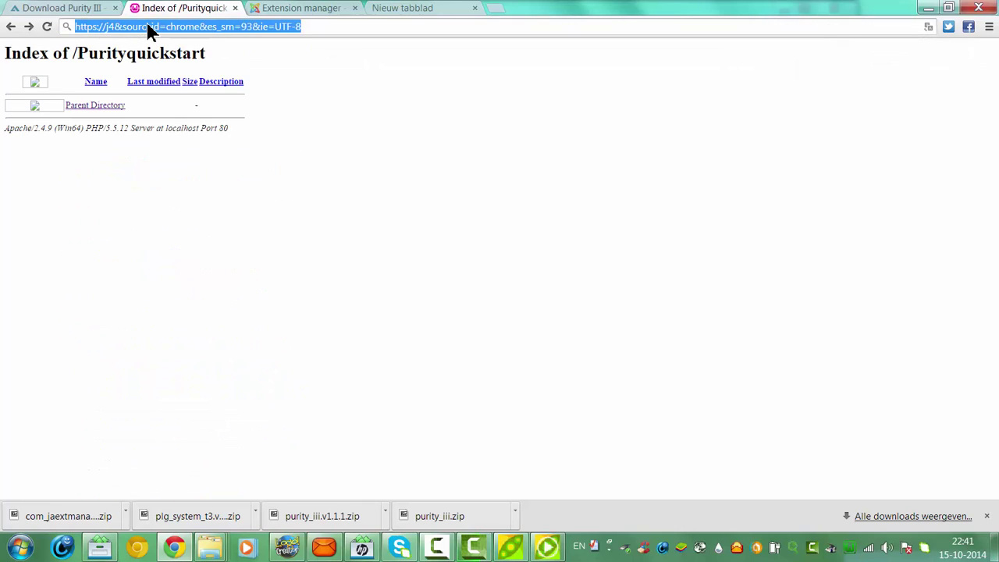
pyautogui.write('localhost/purity/')
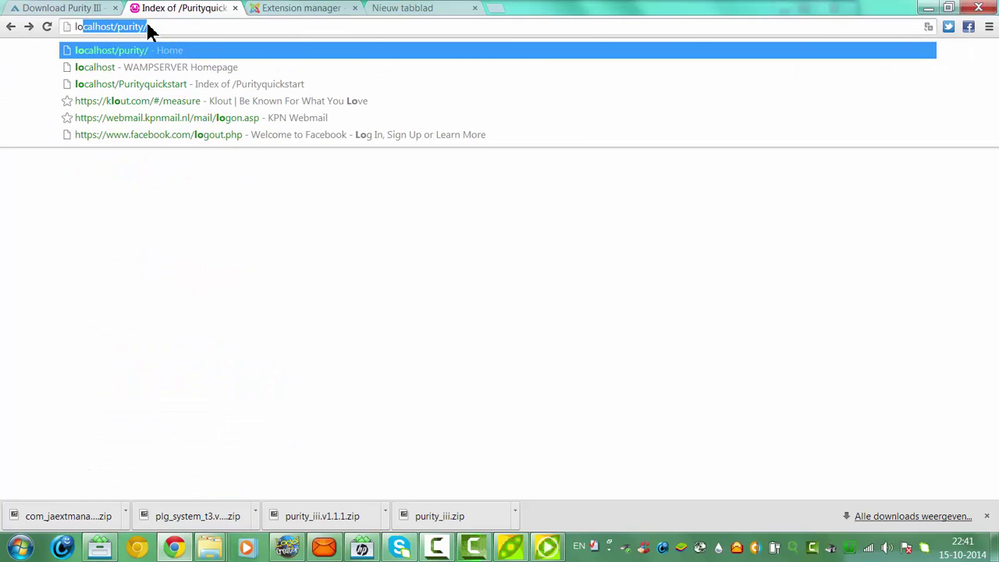
# Open the localhost/Purityquickstart installer and enter site name Purity and the administrator e-mail
pyautogui.click(156, 84)
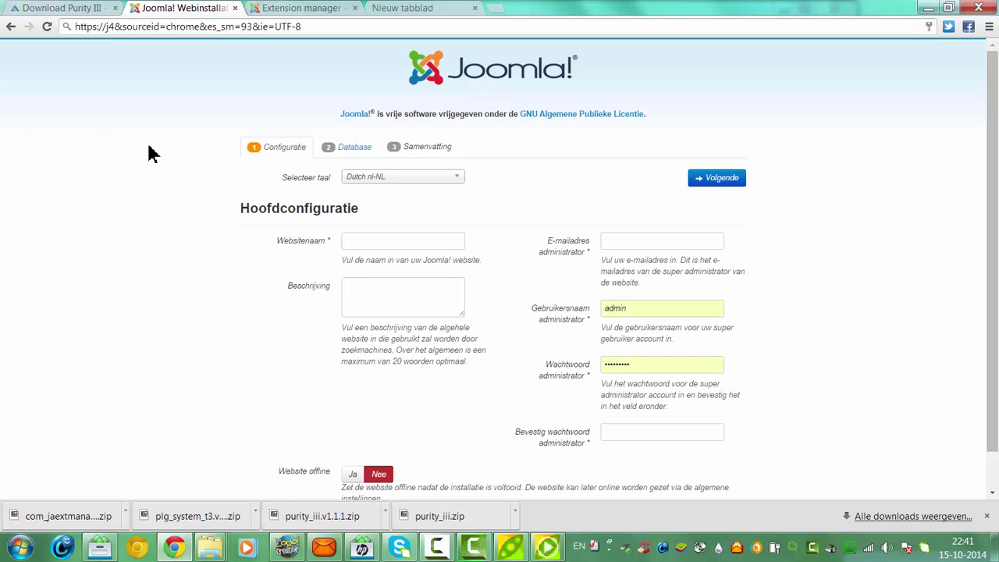
pyautogui.click(355, 248)
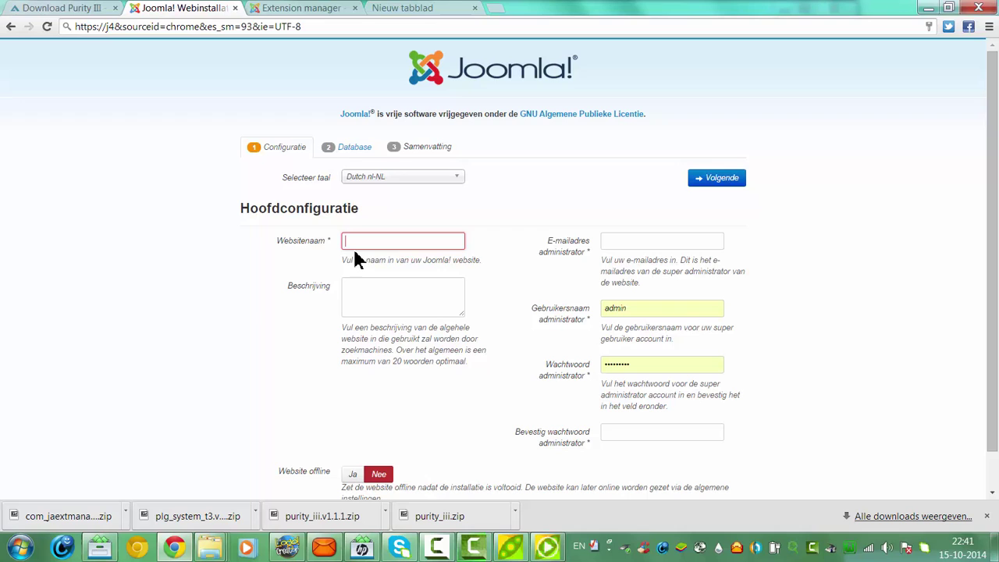
pyautogui.write('Purity')
pyautogui.click(621, 242)
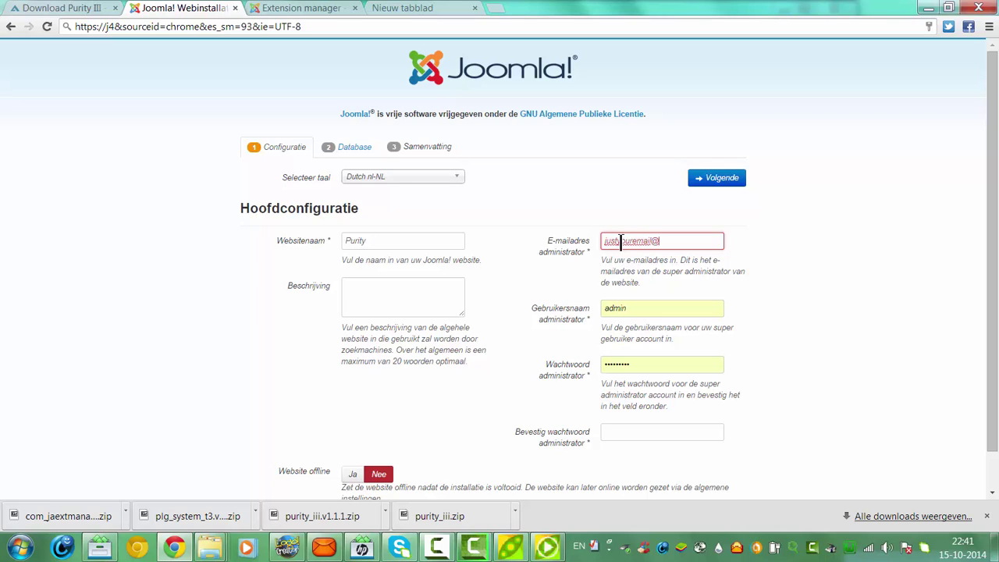
pyautogui.write('justyouremail@youraddre')
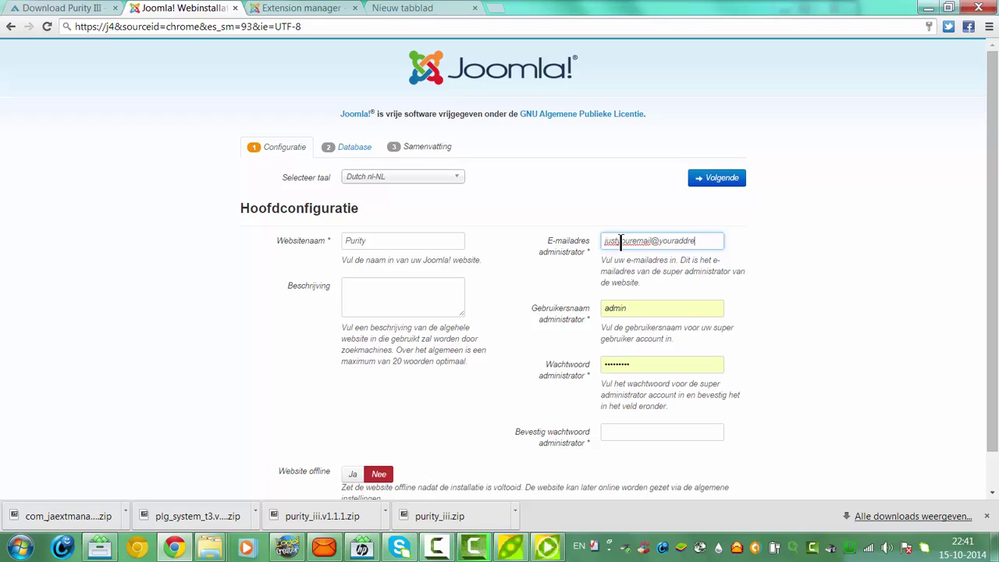
pyautogui.write('ss.com')
# Replace the autofilled administrator password with a new one and confirm it
pyautogui.click(653, 367)
pyautogui.hotkey('ctrl', 'a')
pyautogui.press('BackSpace')
pyautogui.write('ad')
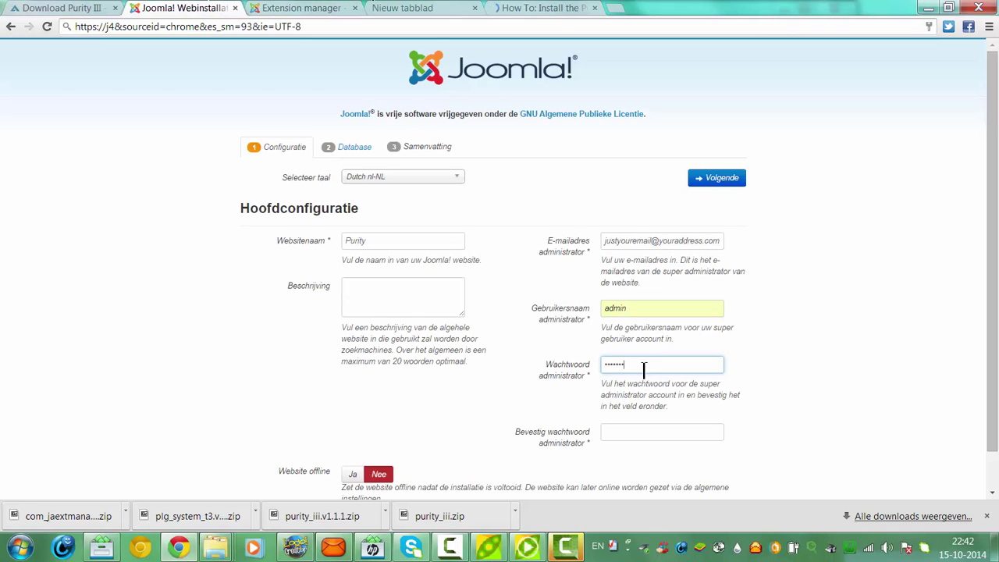
pyautogui.moveTo(647, 365); pyautogui.dragTo(460, 381)
pyautogui.press('BackSpace')
pyautogui.write('test1234')
pyautogui.click(632, 432)
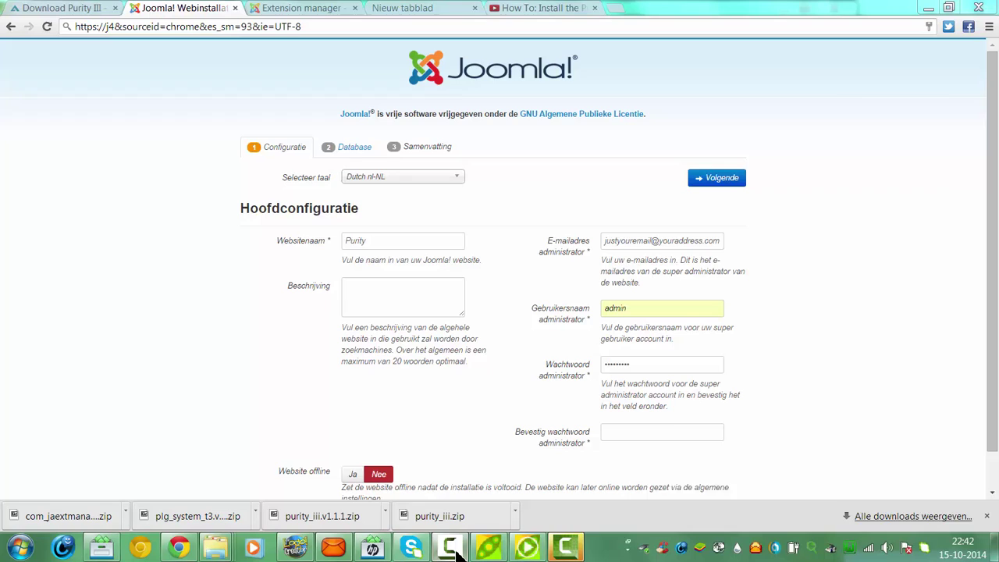
pyautogui.click(621, 432)
pyautogui.write('adm')
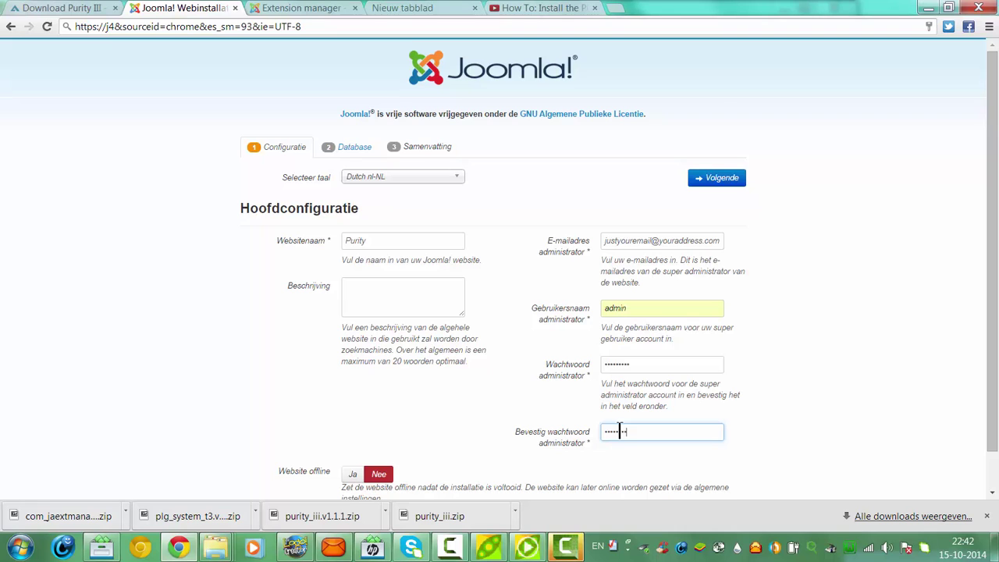
# Submit the configuration step, dismissing the invalid security token alert
pyautogui.click(718, 178)
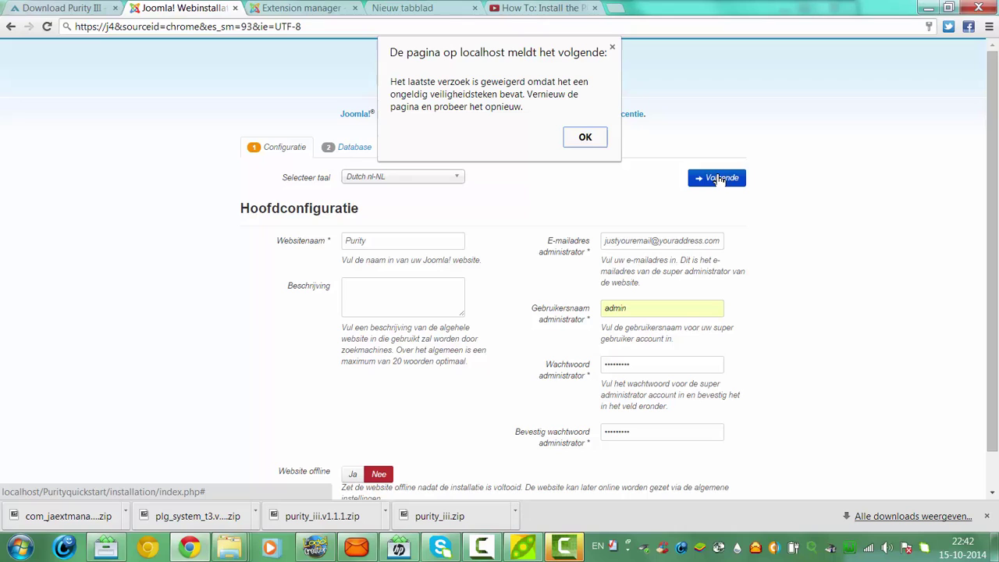
pyautogui.click(587, 140)
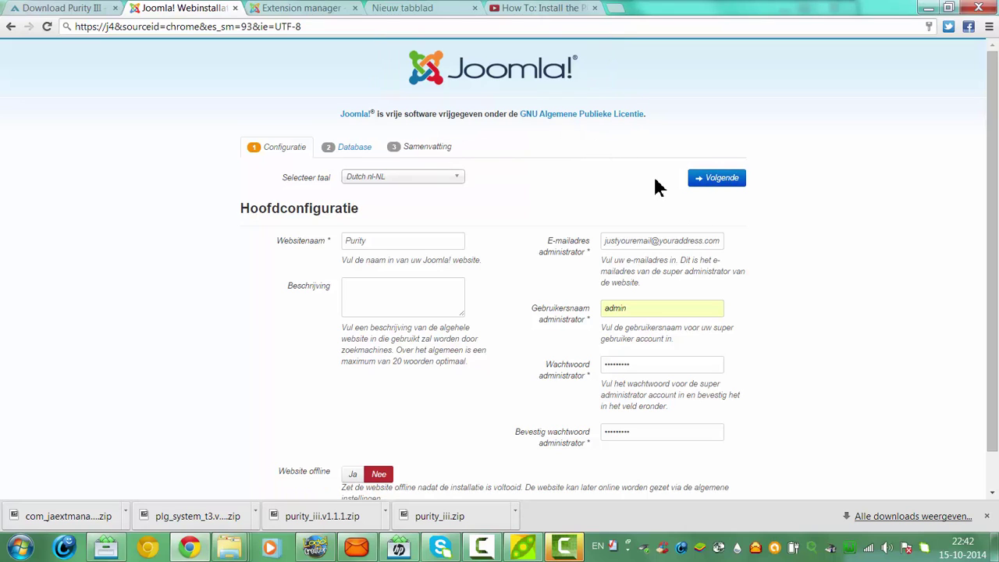
pyautogui.click(719, 179)
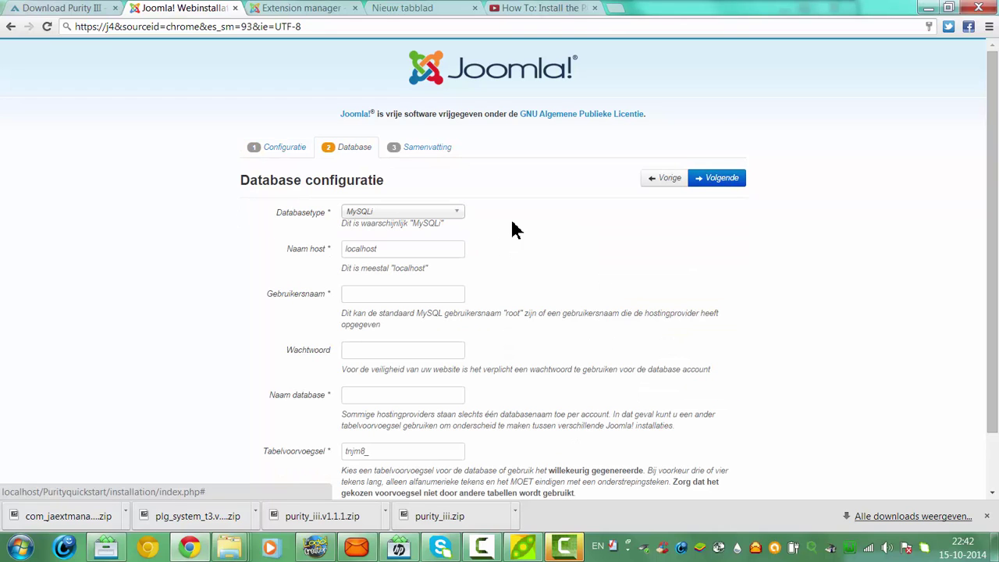
# Enter database user root, leave the password empty, and name the database purity
pyautogui.scroll(-1, 785, 347)
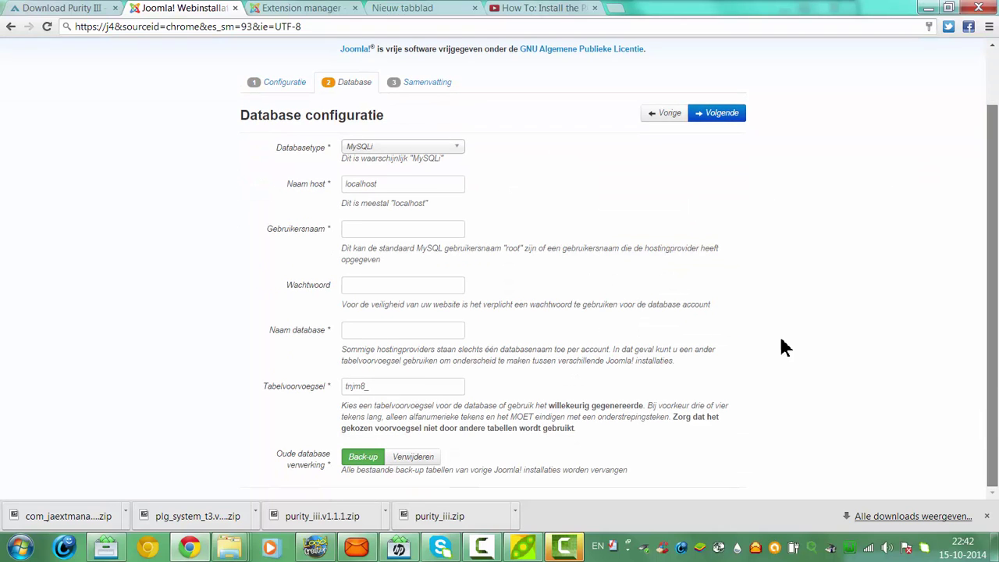
pyautogui.click(415, 228)
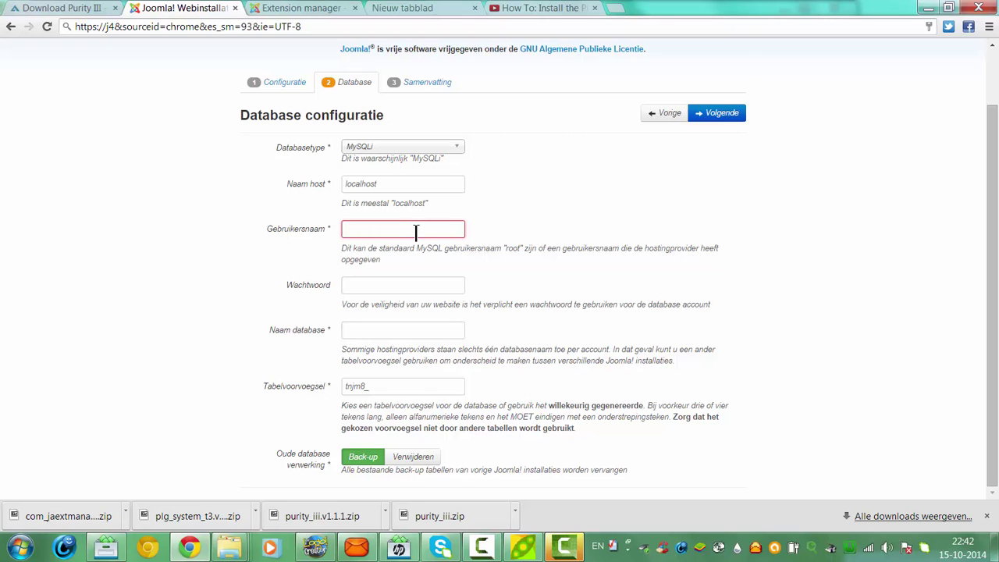
pyautogui.write('root')
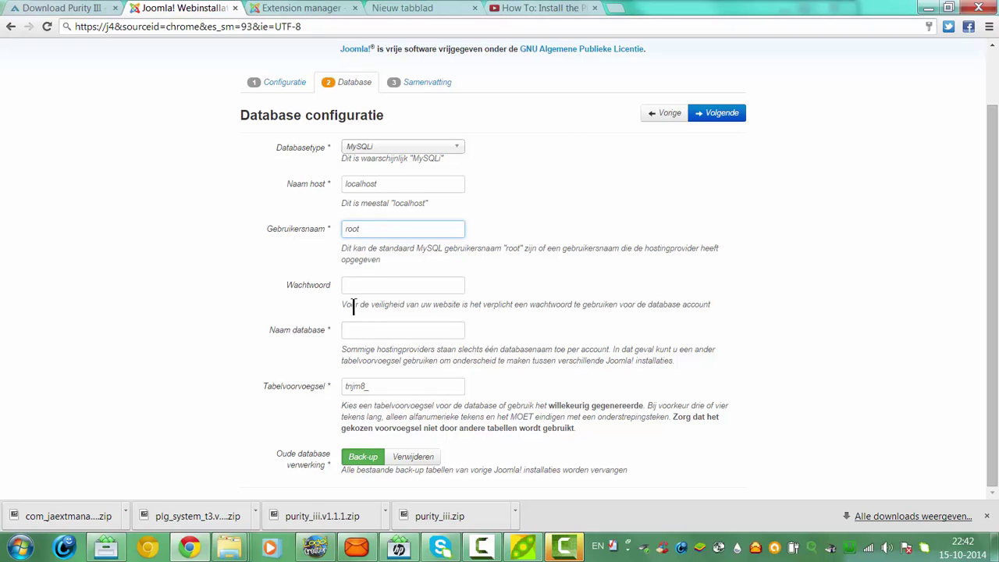
pyautogui.click(364, 285)
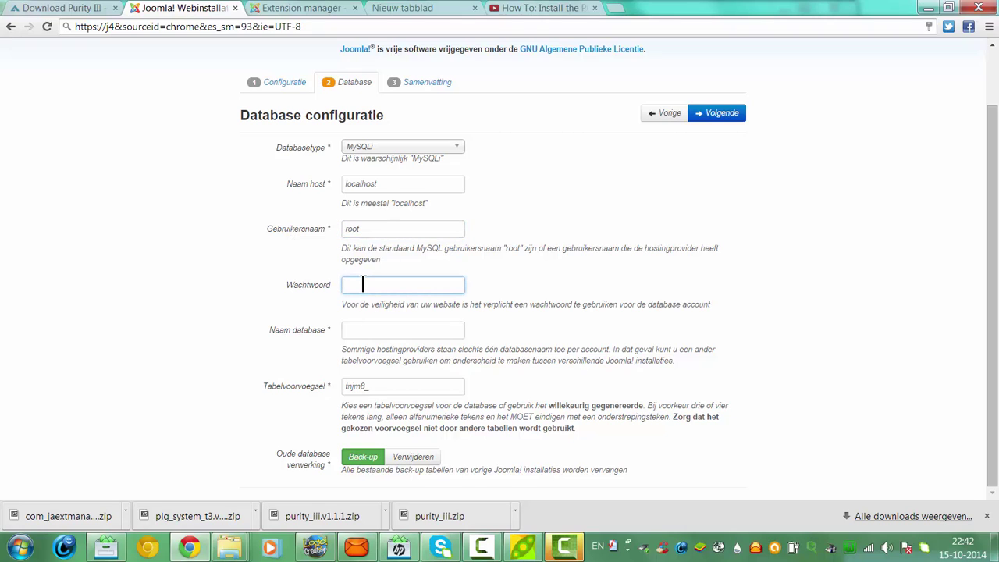
pyautogui.click(363, 328)
pyautogui.write('pu')
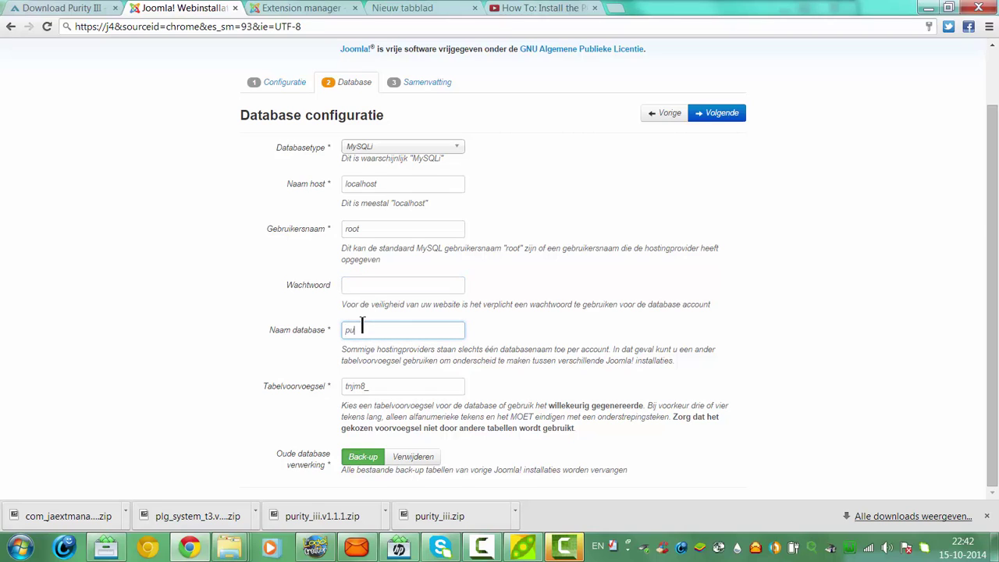
pyautogui.write('rity')
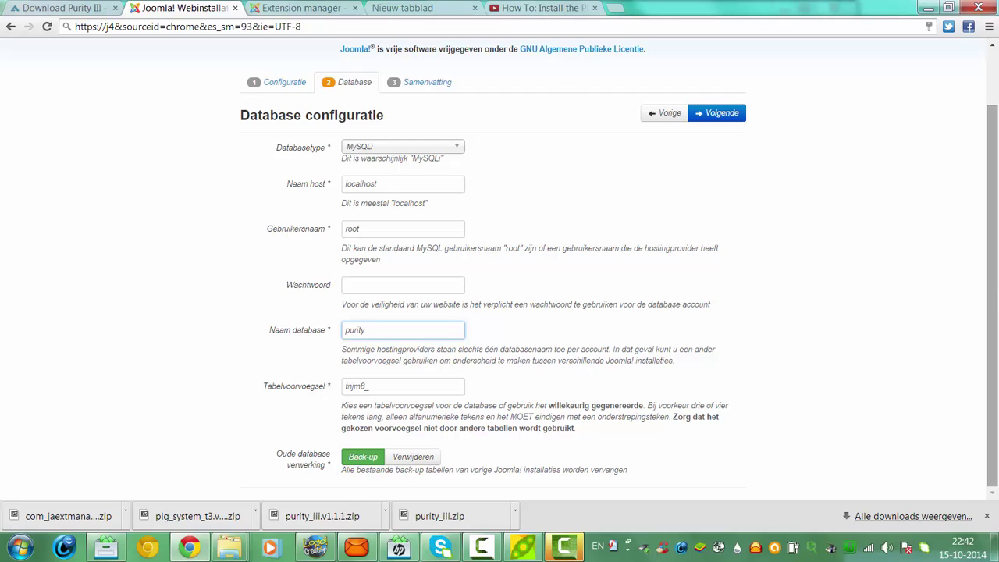
pyautogui.scroll(1, 990, 166)
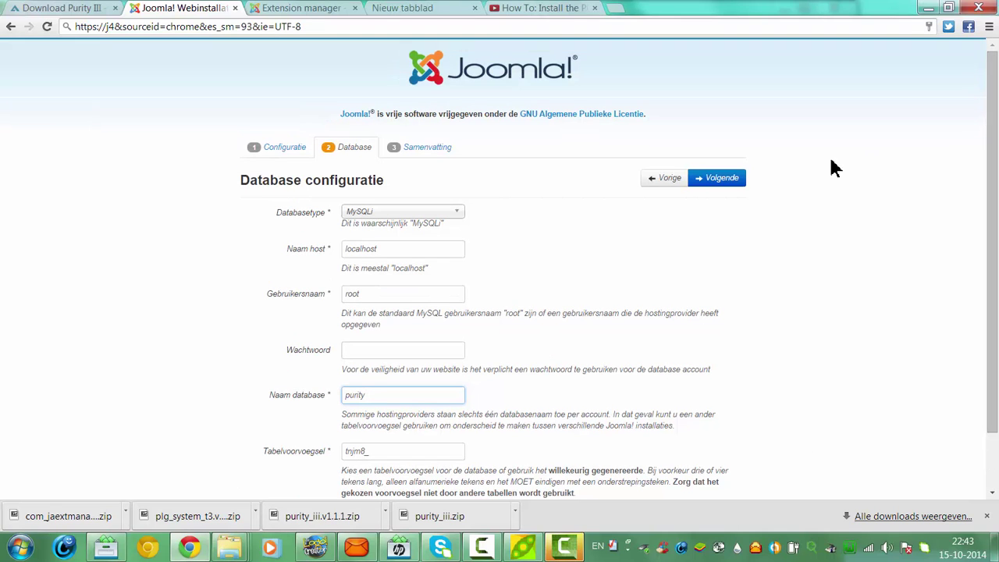
# Continue to the Samenvatting summary and run the Joomla! installation
pyautogui.click(738, 180)
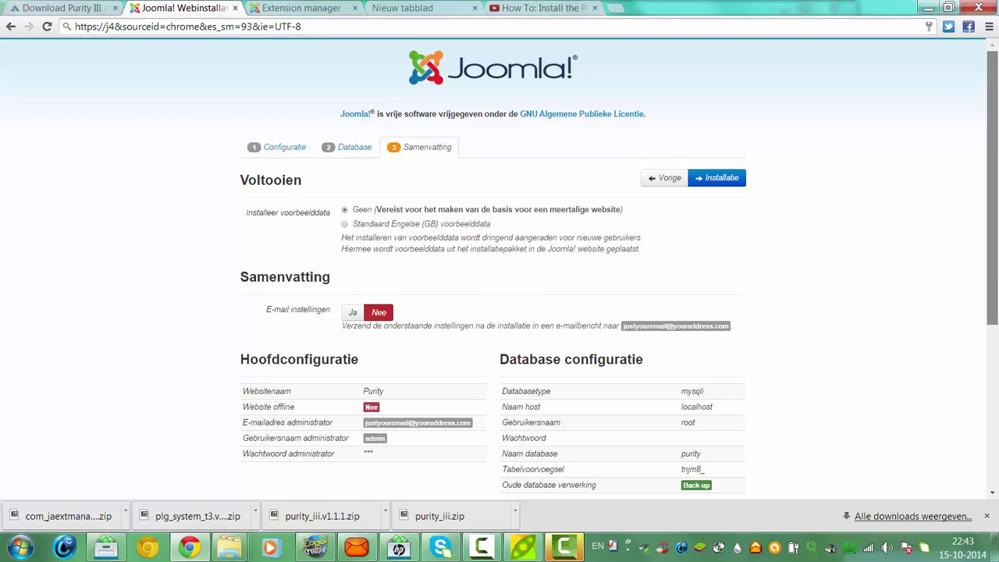
pyautogui.scroll(-4, 988, 317)
pyautogui.scroll(4, 990, 200)
pyautogui.click(723, 180)
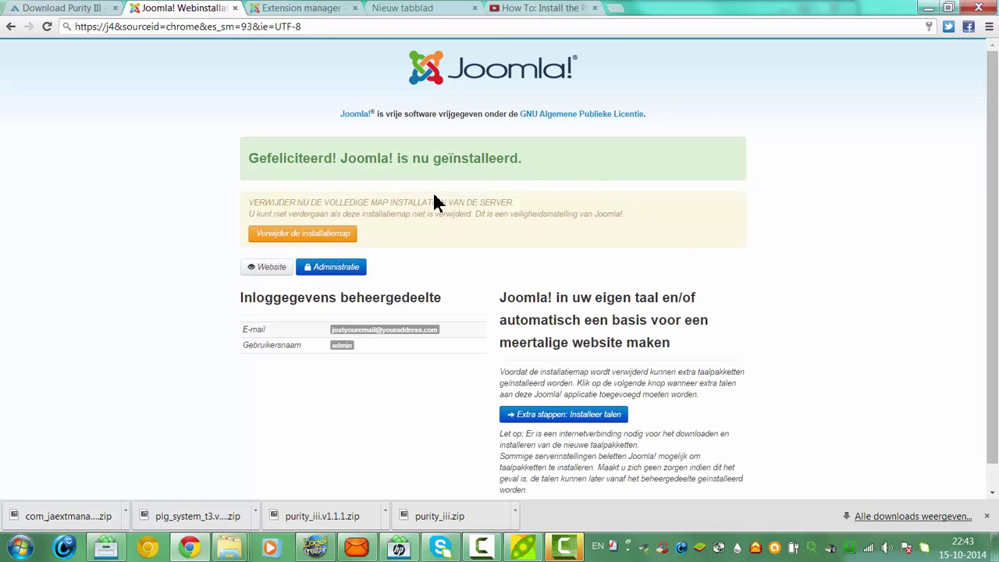
# Remove the Joomla! installation folder with 'Verwijder de installatiemap'
pyautogui.scroll(-1, 976, 226)
pyautogui.scroll(1, 971, 195)
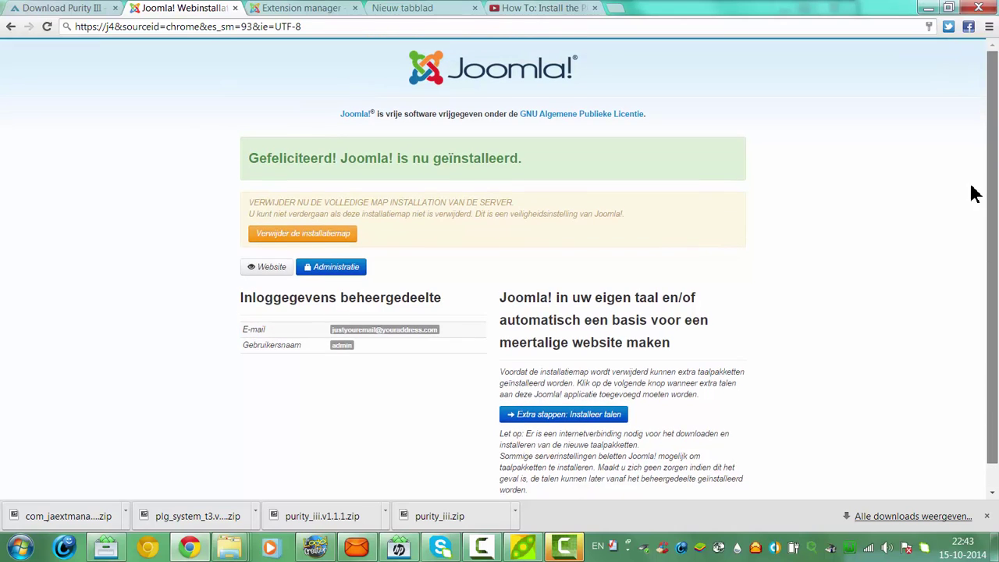
pyautogui.click(307, 233)
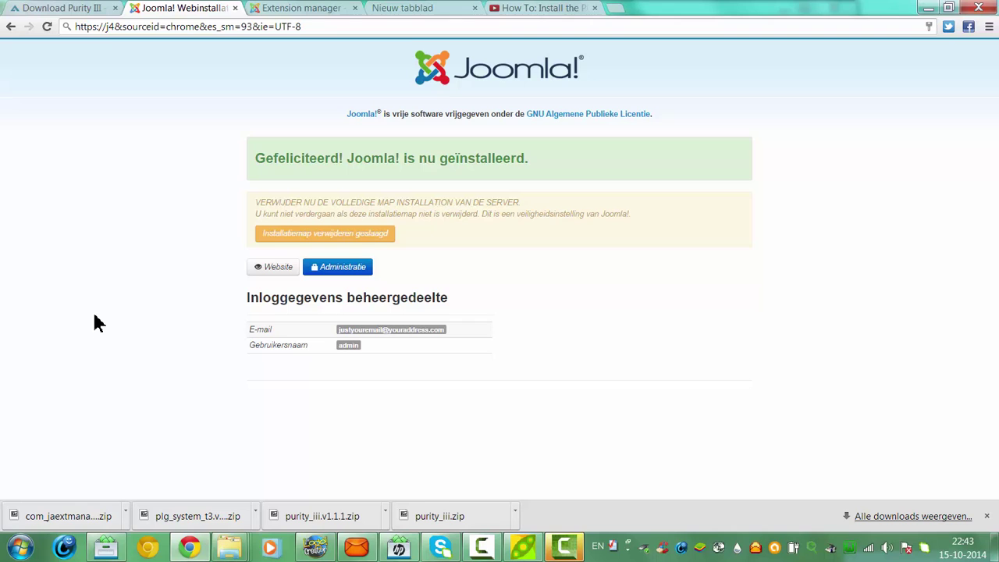
# Open the localhost/Purityquickstart site from the address bar suggestion
pyautogui.click(166, 29)
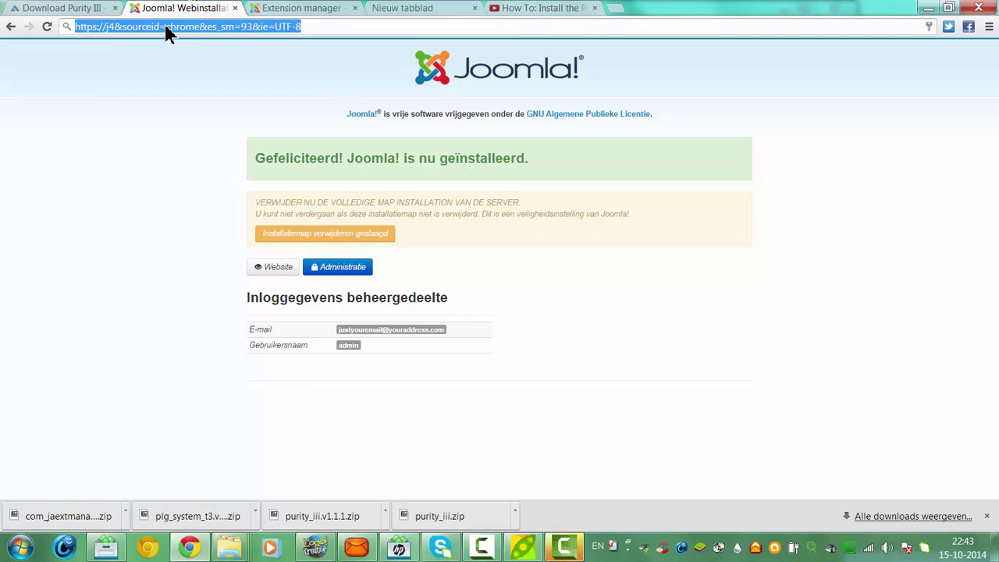
pyautogui.write('localhost/purity/')
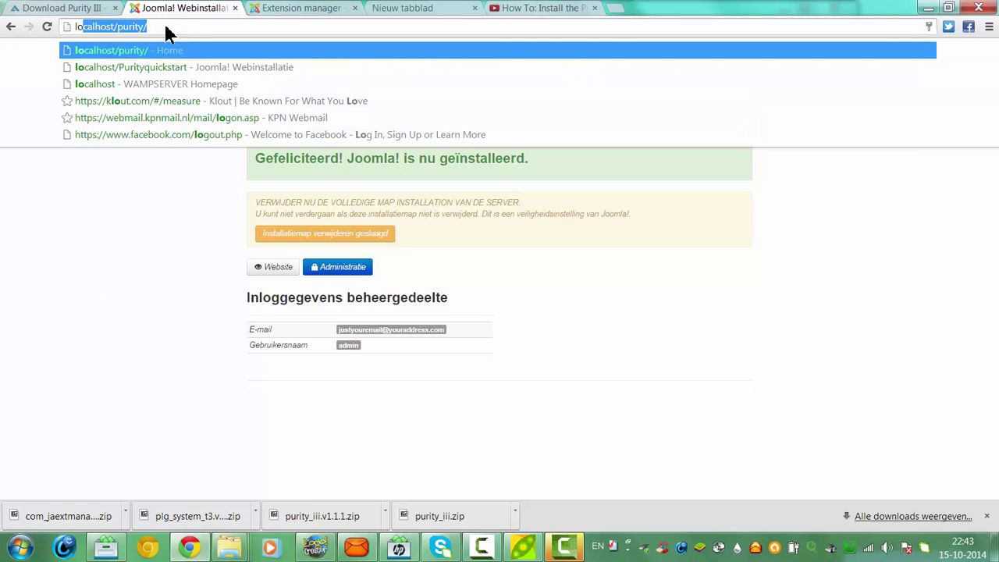
pyautogui.click(156, 67)
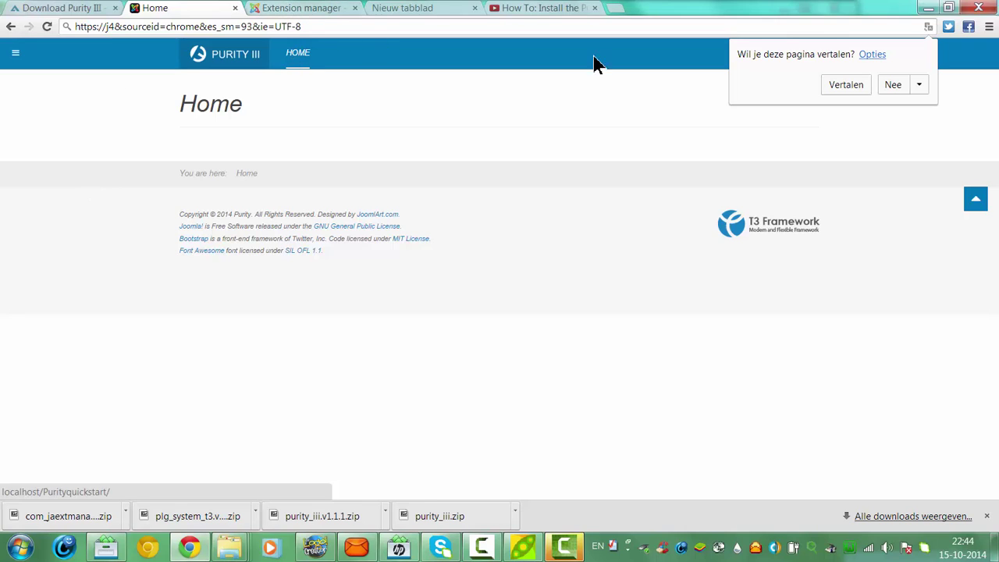
# Dismiss the translate bar, follow the sidebar's More Info link, and go back
pyautogui.click(977, 206)
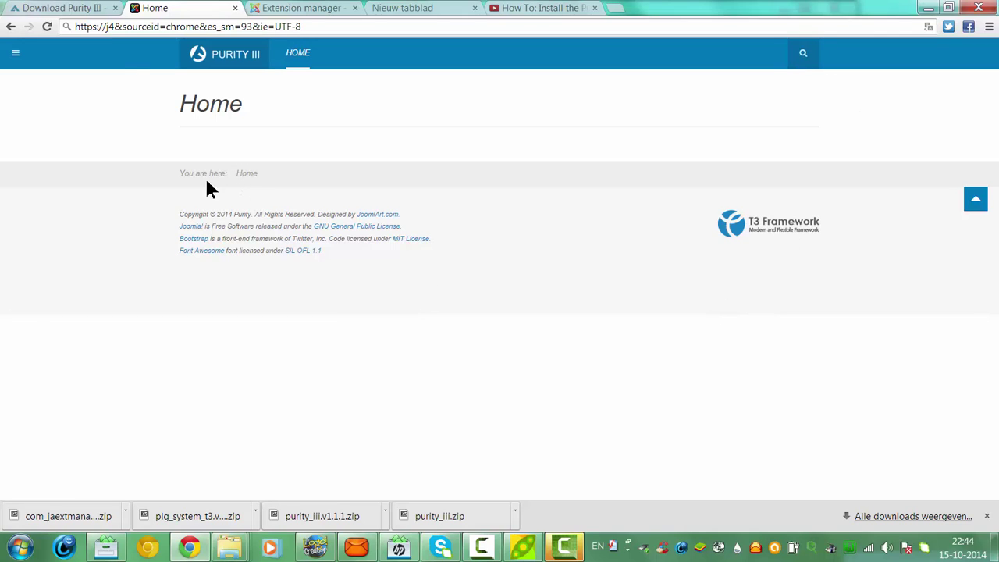
pyautogui.click(24, 57)
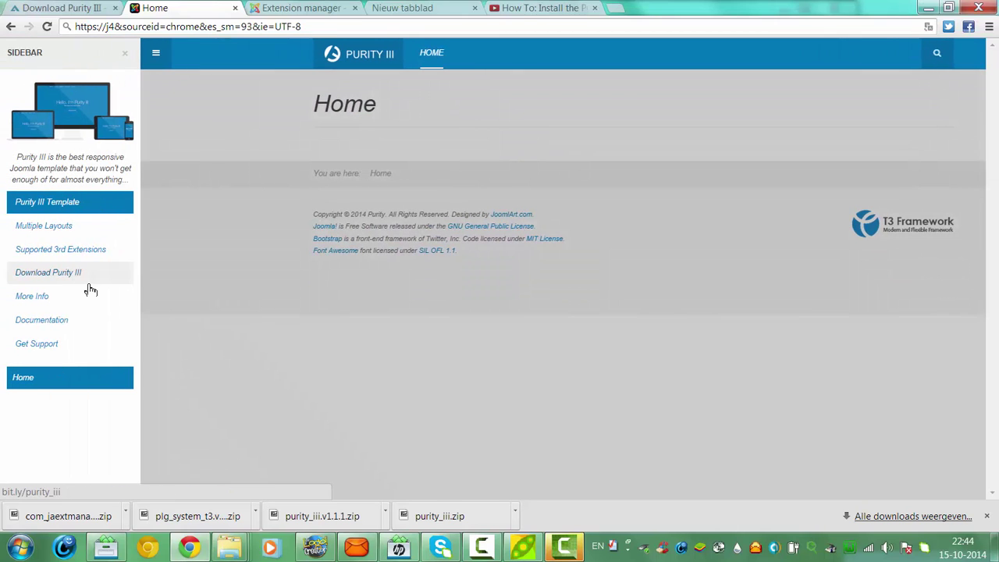
pyautogui.click(51, 299)
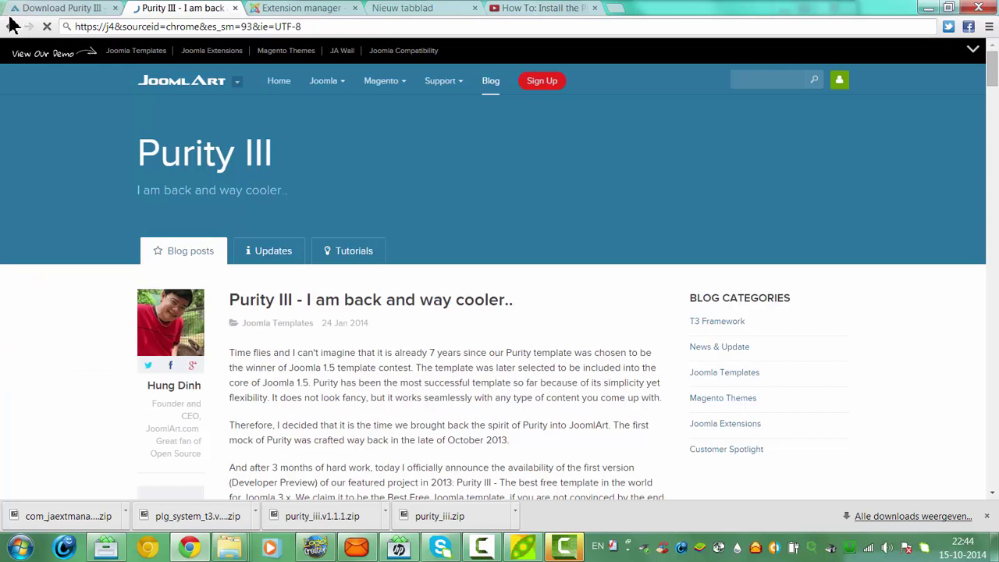
pyautogui.click(11, 25)
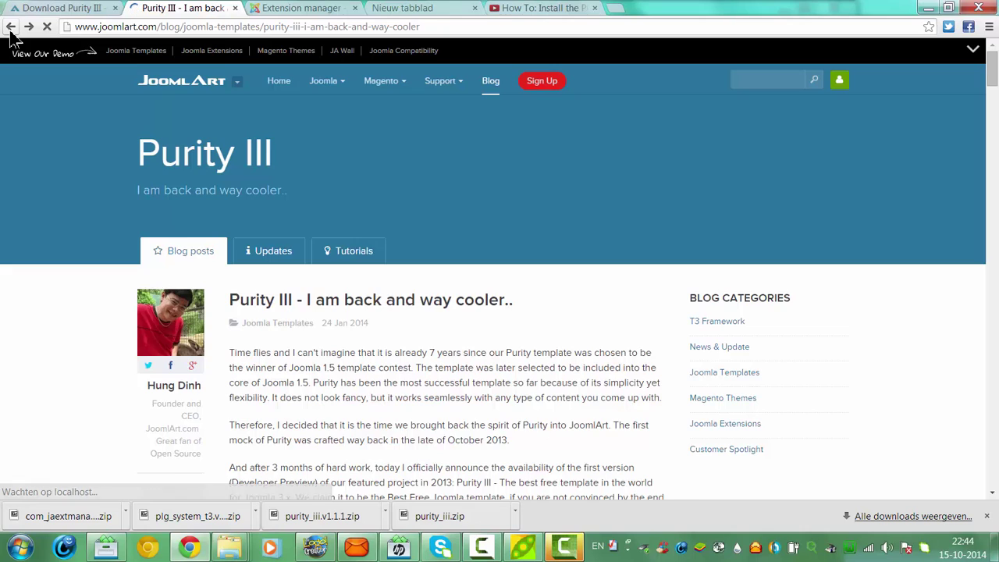
pyautogui.click(11, 26)
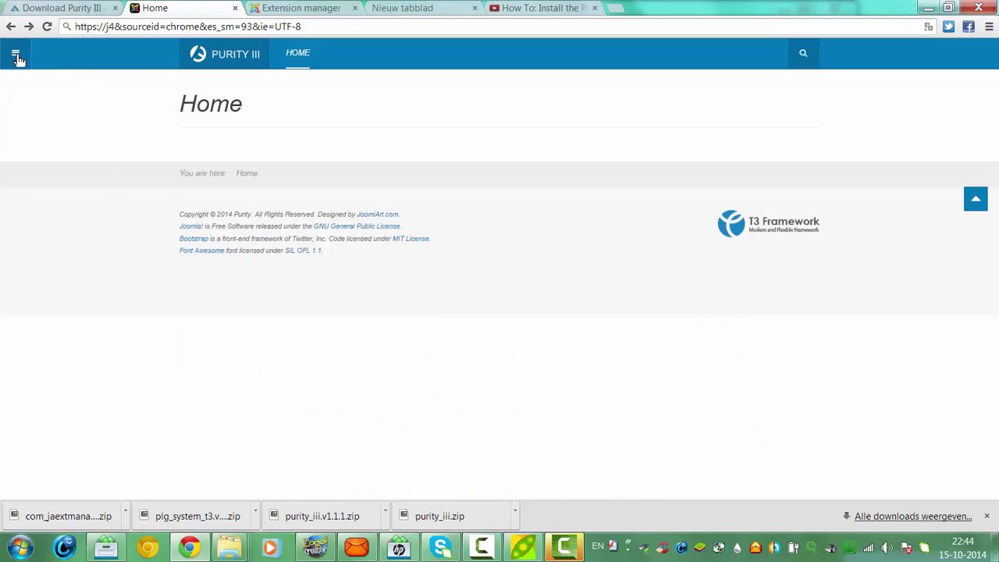
# Reopen the sidebar, try the site search, then follow the Multiple Layouts link
pyautogui.click(15, 53)
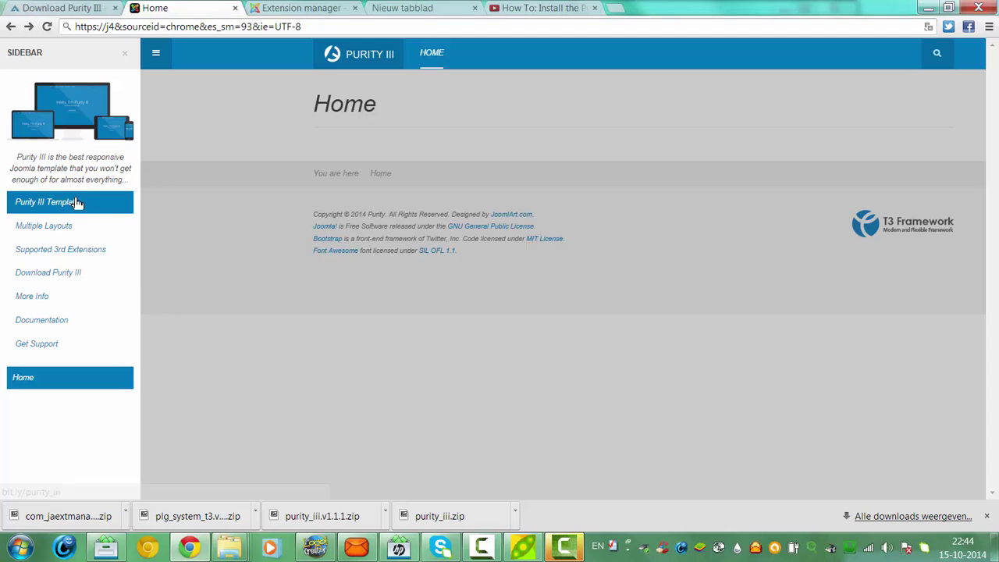
pyautogui.click(430, 59)
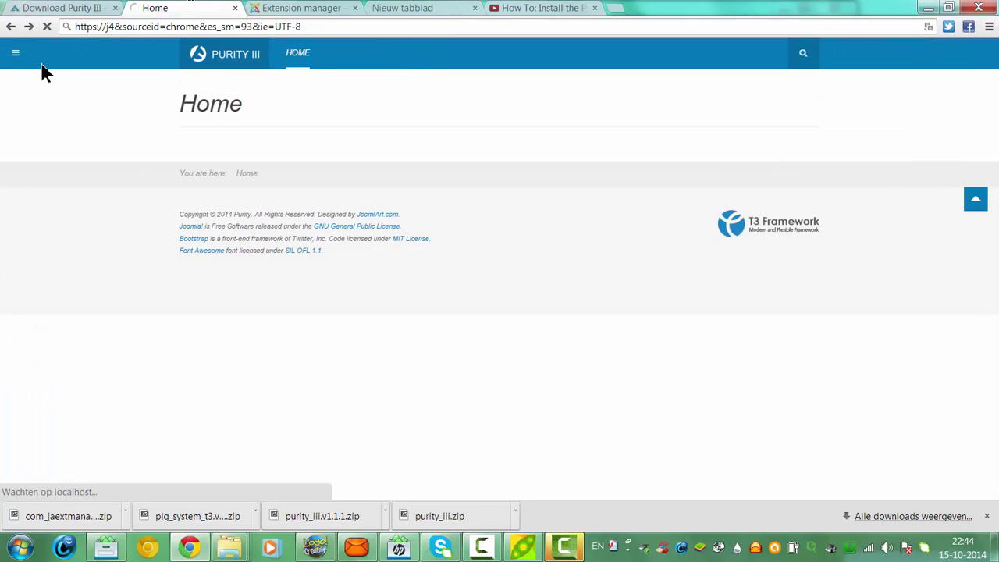
pyautogui.click(16, 54)
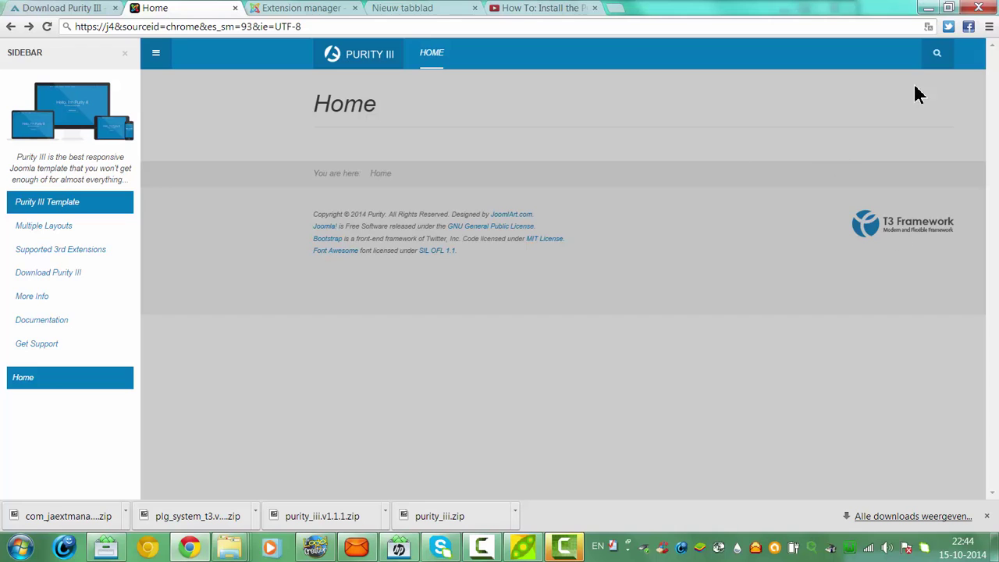
pyautogui.click(936, 52)
pyautogui.click(937, 53)
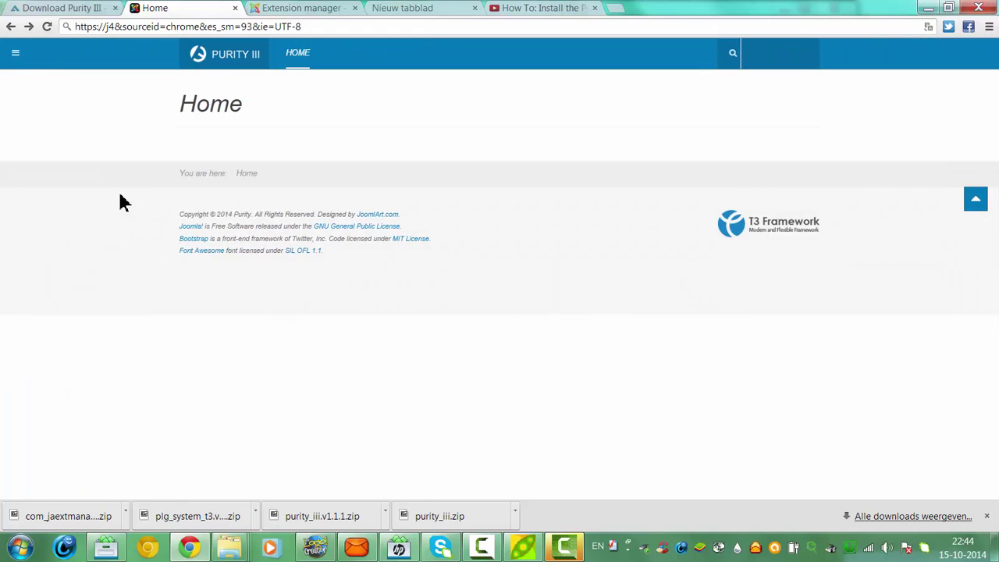
pyautogui.click(22, 53)
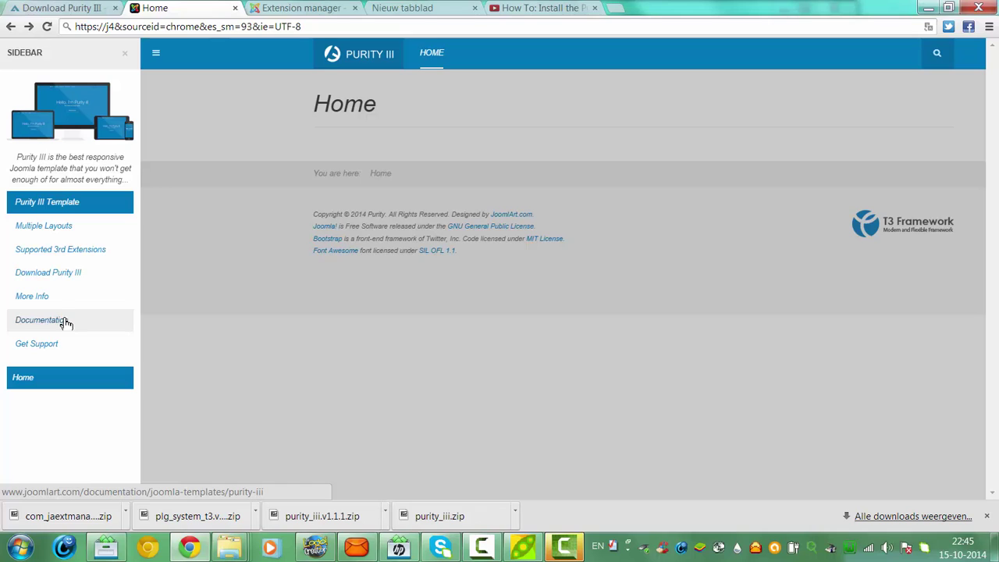
pyautogui.click(69, 228)
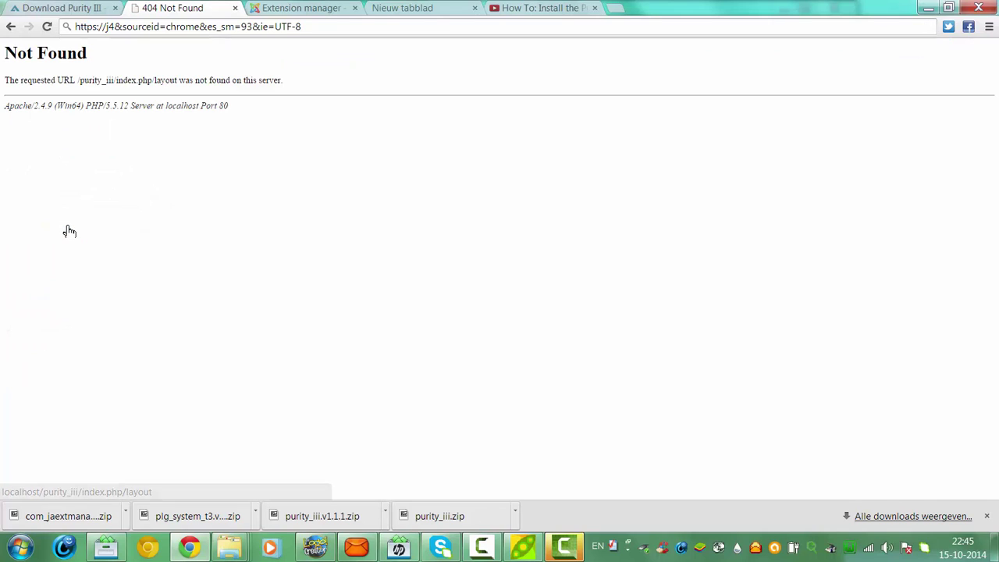
# Go back from the 404 Not Found page to the Purity III Home page
pyautogui.click(11, 28)
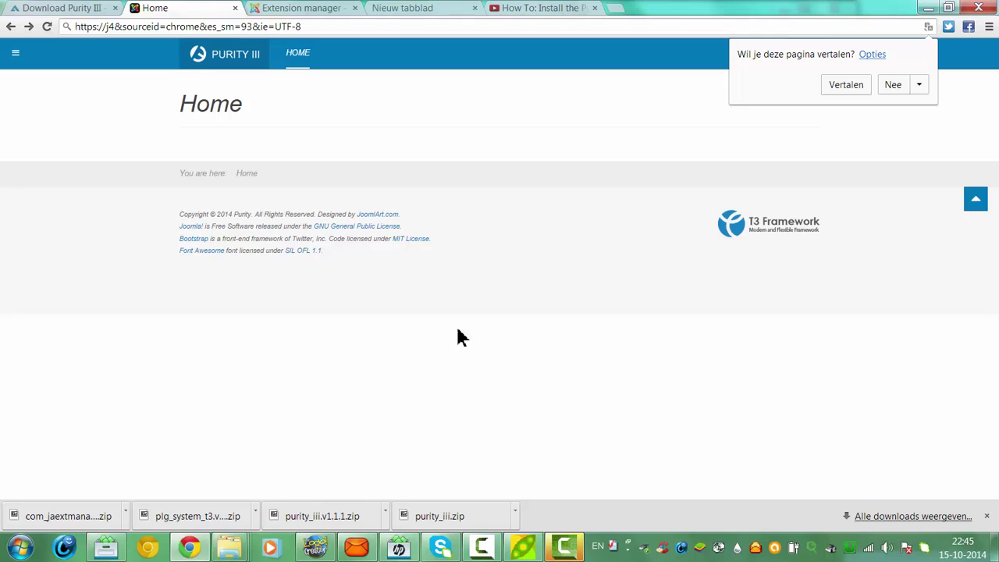
pyautogui.click(566, 551)
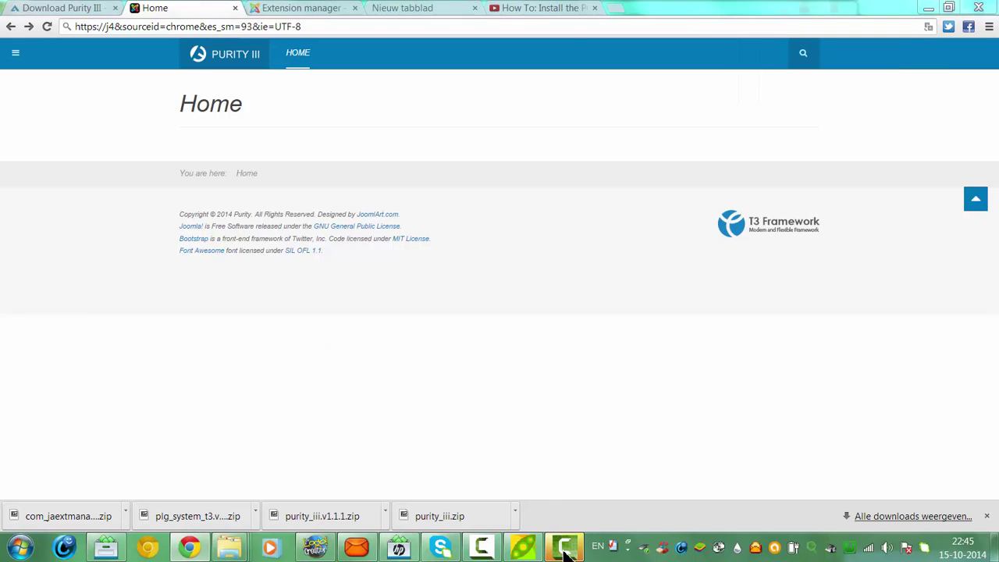
pyautogui.click(566, 550)
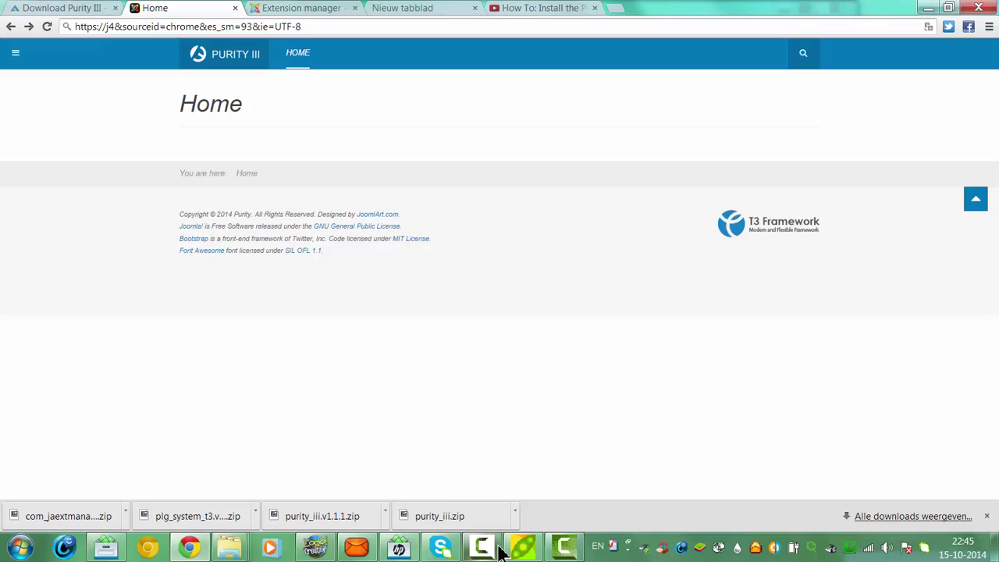
pyautogui.click(498, 549)
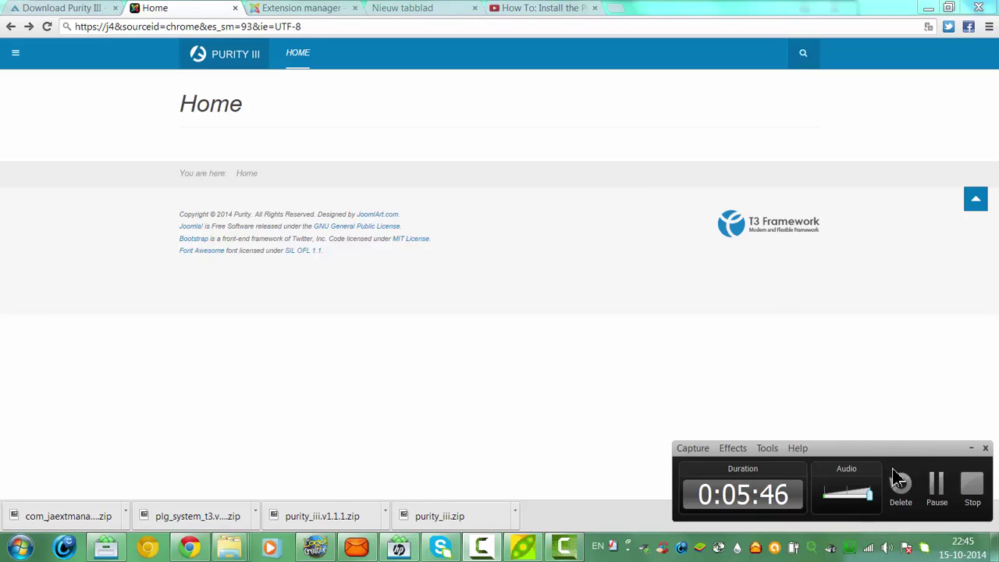